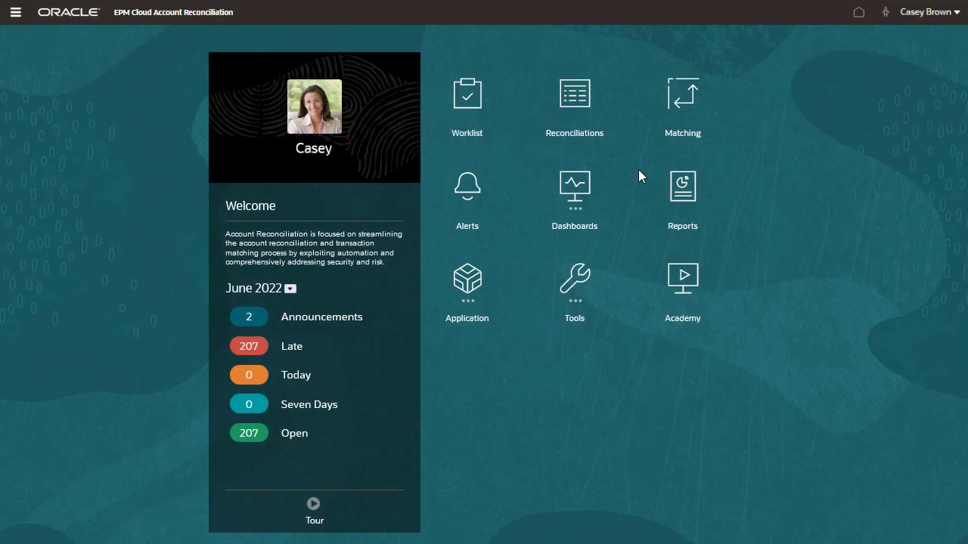
# Create a new custom dashboard from the custom dashboards list
pyautogui.click(594, 195)
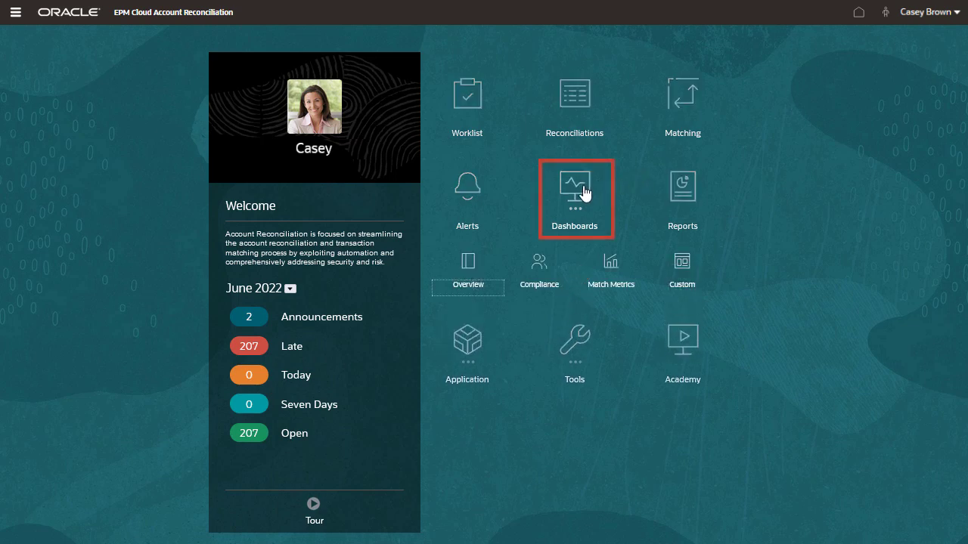
pyautogui.click(677, 268)
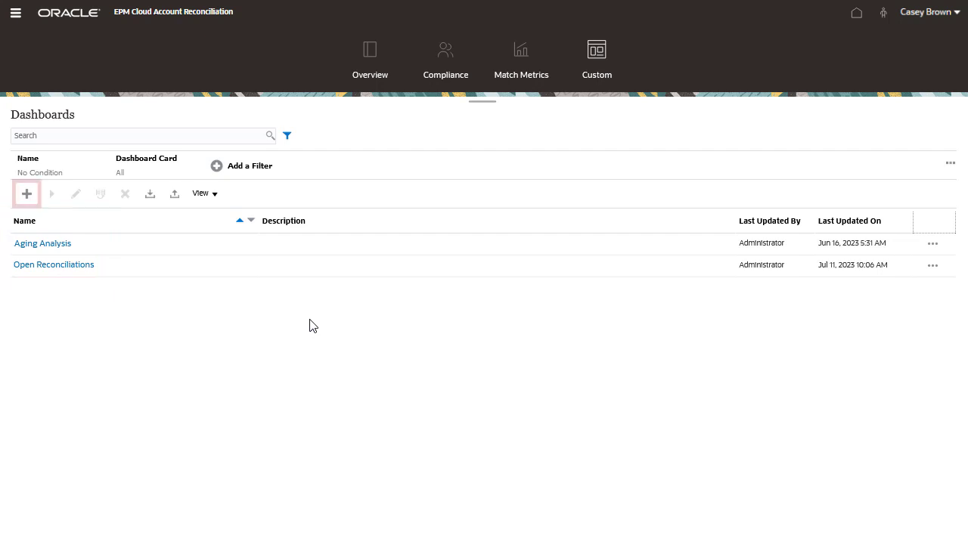
pyautogui.click(27, 195)
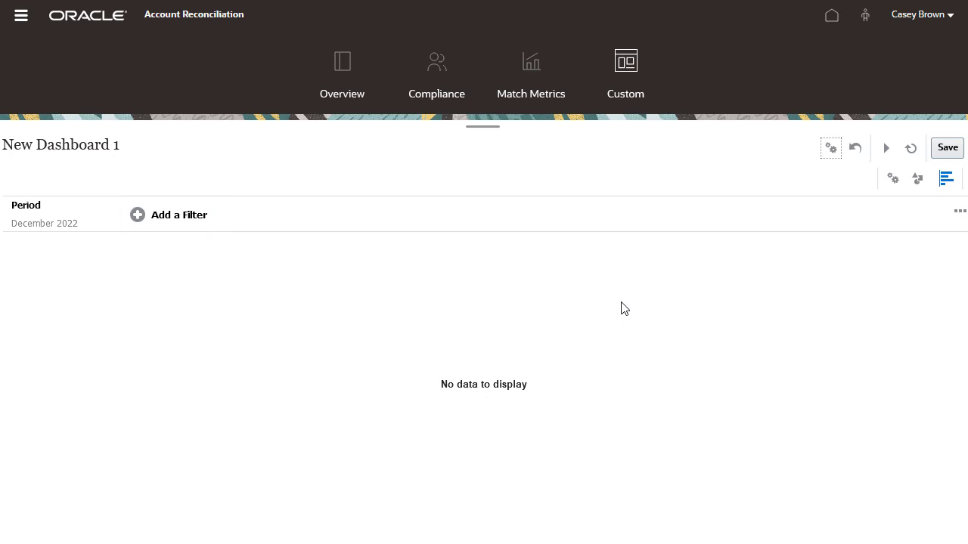
# Name the new dashboard "Open Reconciliations with Preparer" and set its layout to Grid
pyautogui.click(826, 153)
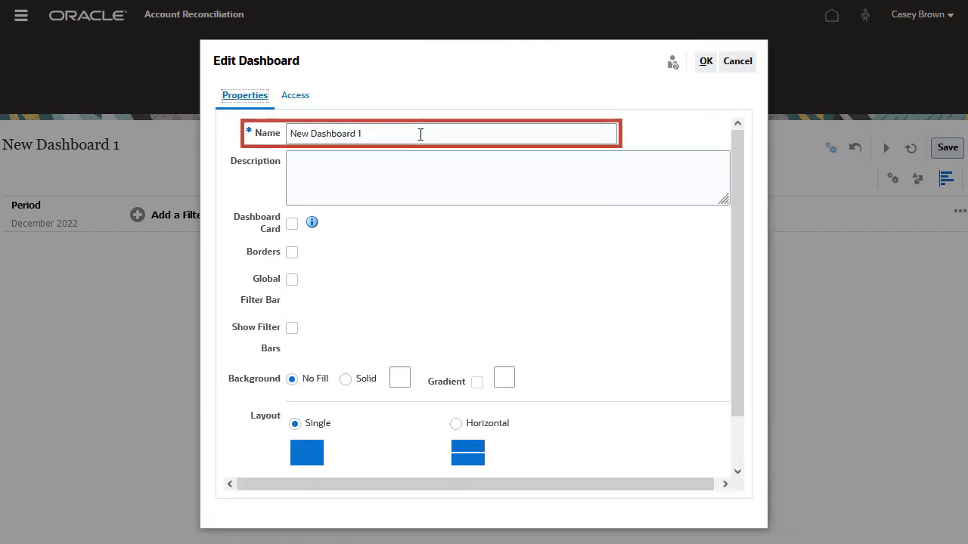
pyautogui.moveTo(418, 134); pyautogui.dragTo(280, 135)
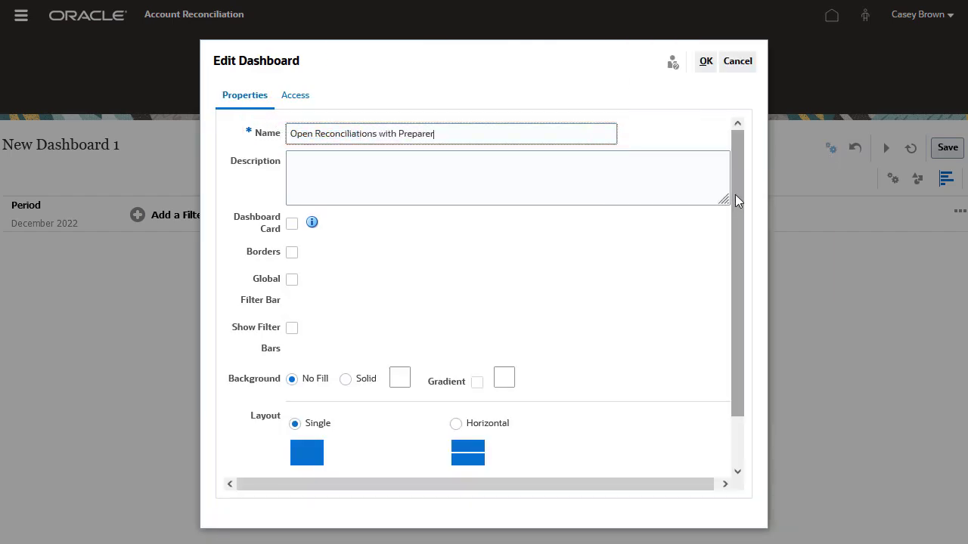
pyautogui.moveTo(735, 194); pyautogui.dragTo(734, 243)
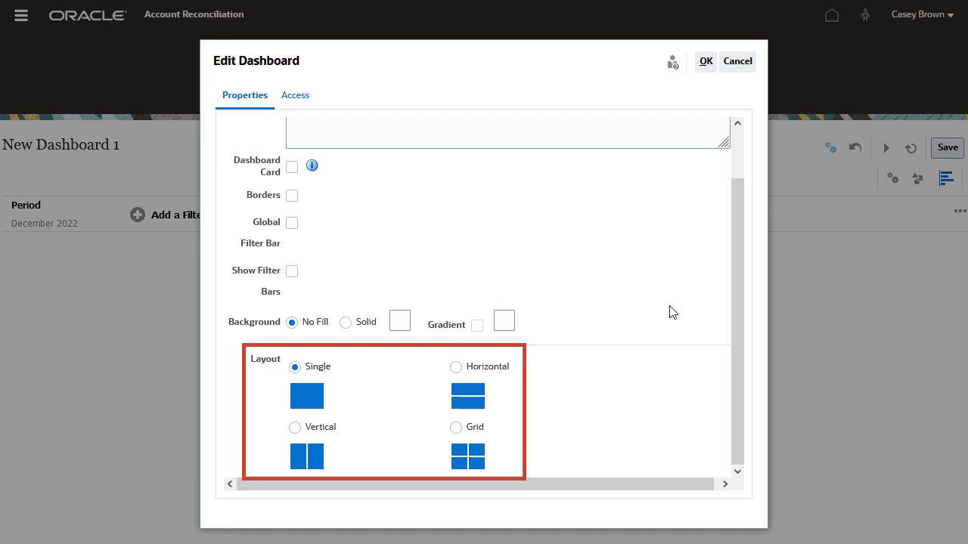
pyautogui.click(456, 430)
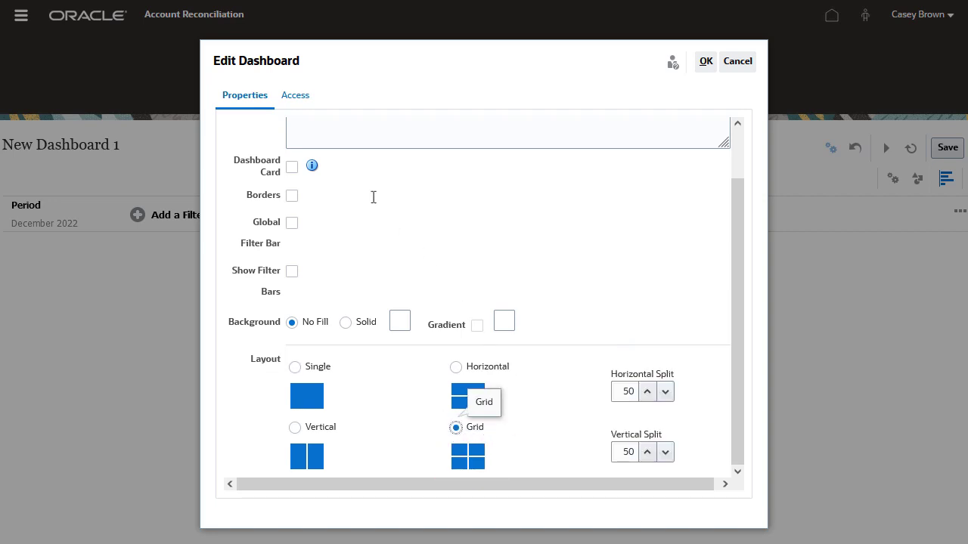
# Grant the Reconciliation Managers group access to the dashboard by searching the available groups
pyautogui.click(295, 101)
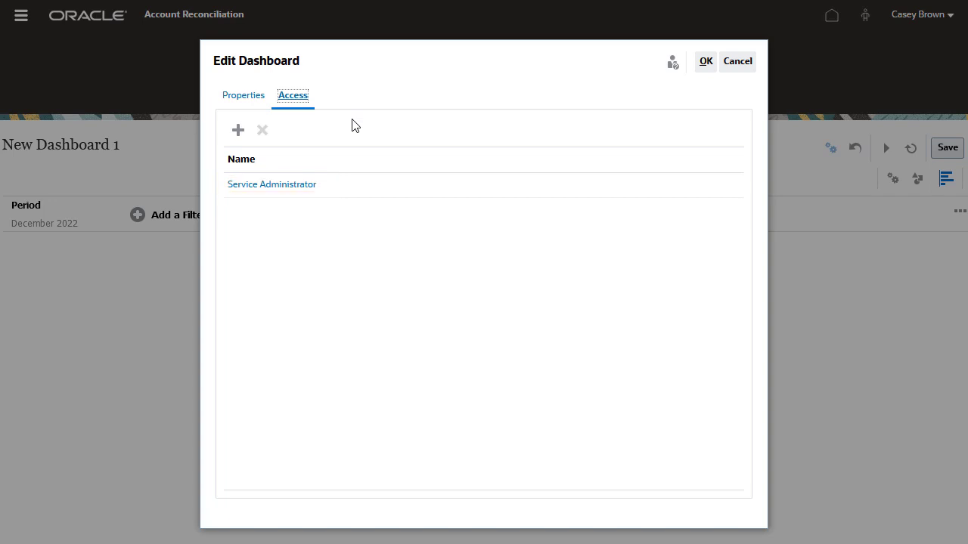
pyautogui.click(238, 131)
pyautogui.click(518, 124)
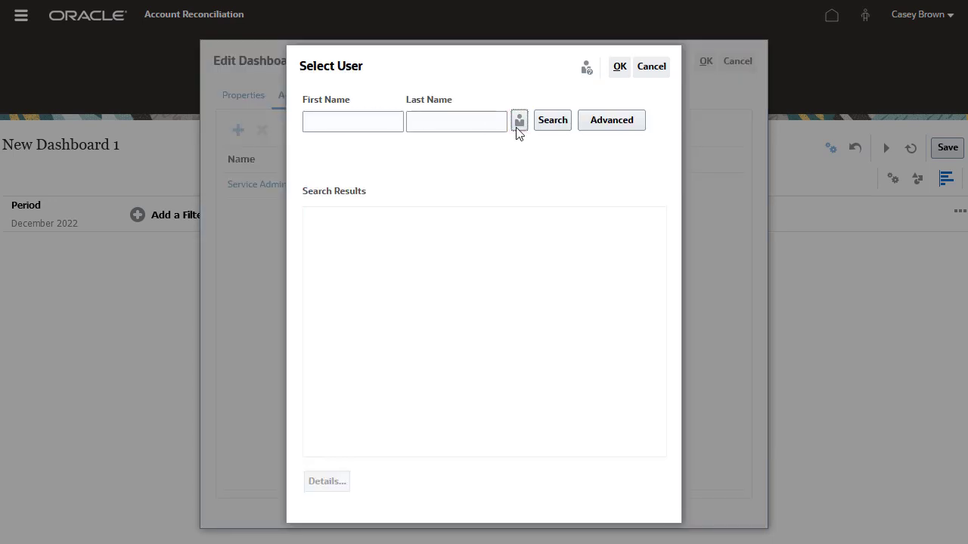
pyautogui.click(533, 170)
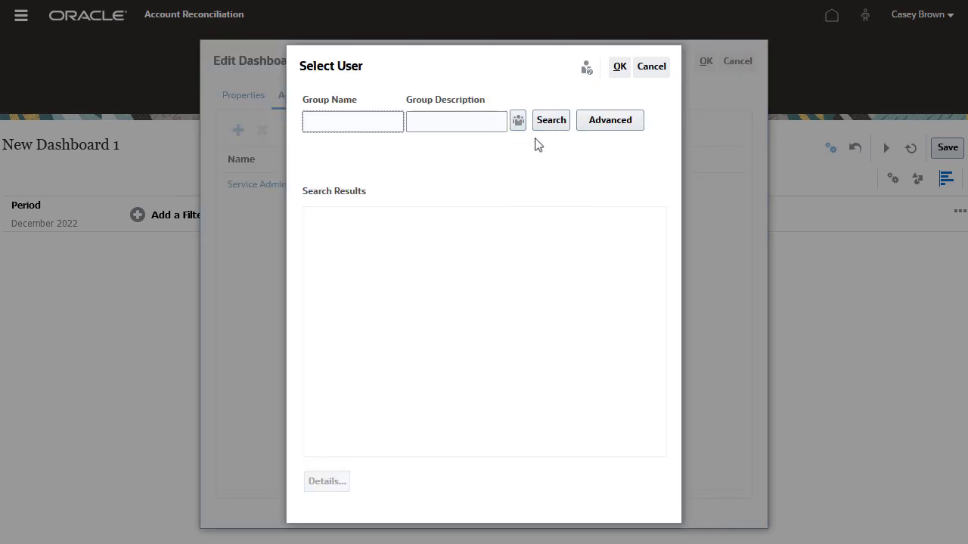
pyautogui.click(549, 127)
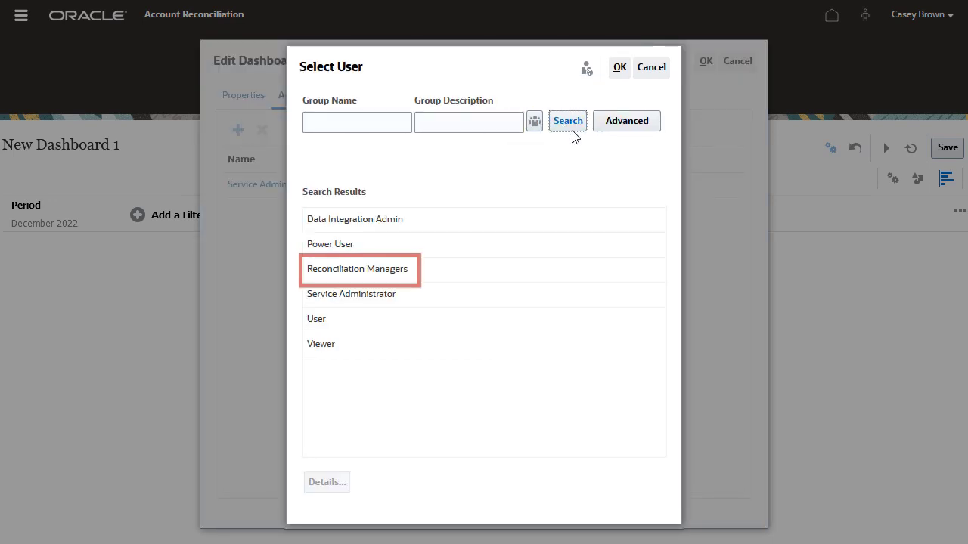
pyautogui.click(417, 268)
pyautogui.click(619, 68)
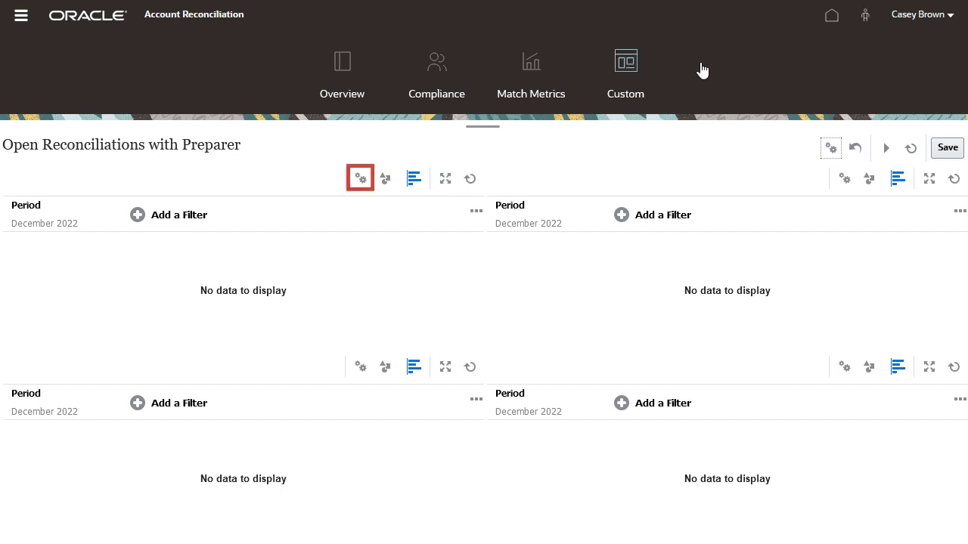
# Title the dashboard's upper-left chart "Open with Preparer" and set its type to Column
pyautogui.click(361, 179)
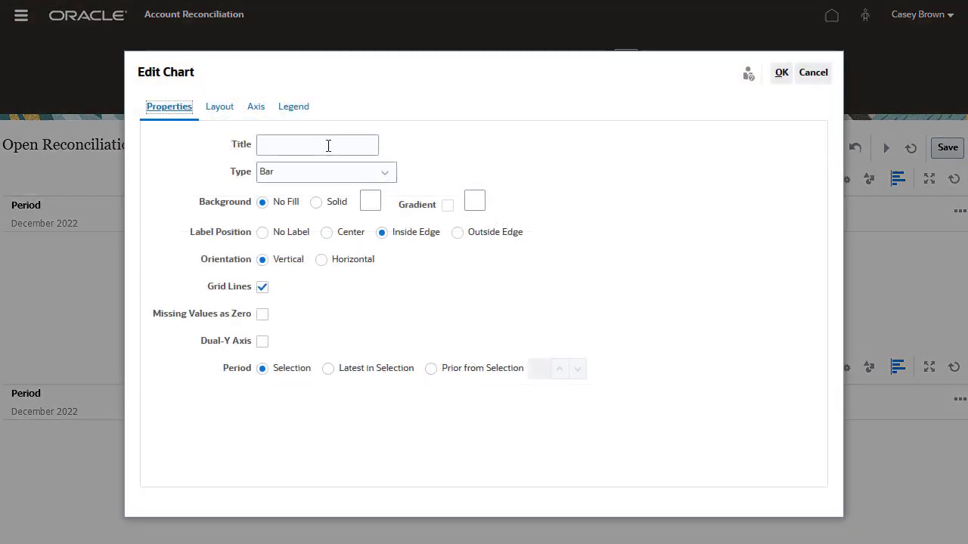
pyautogui.write('Open with Preparer')
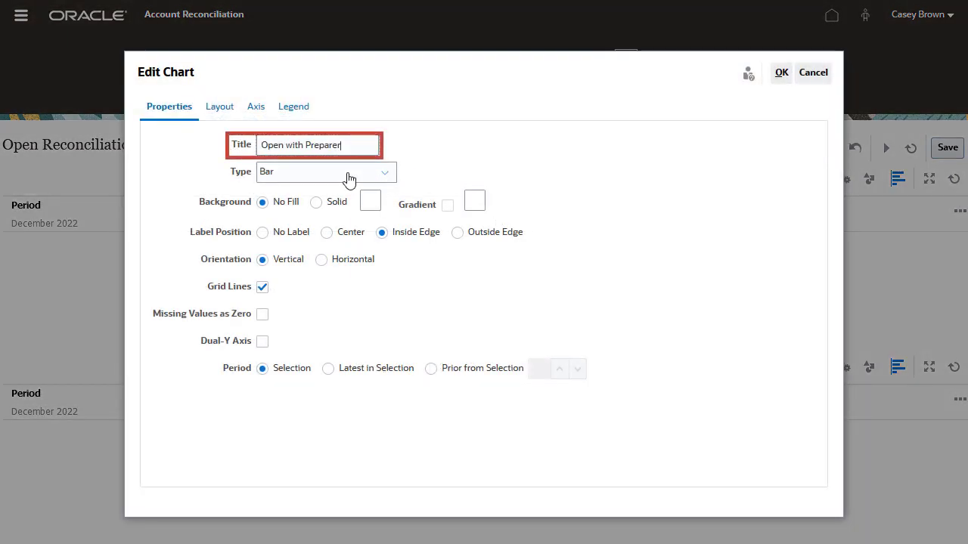
pyautogui.click(348, 178)
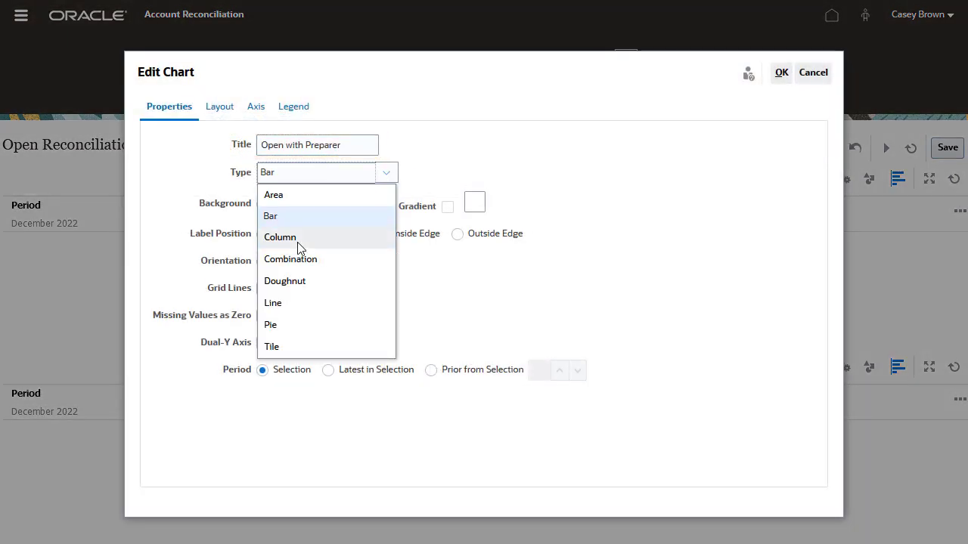
pyautogui.click(299, 238)
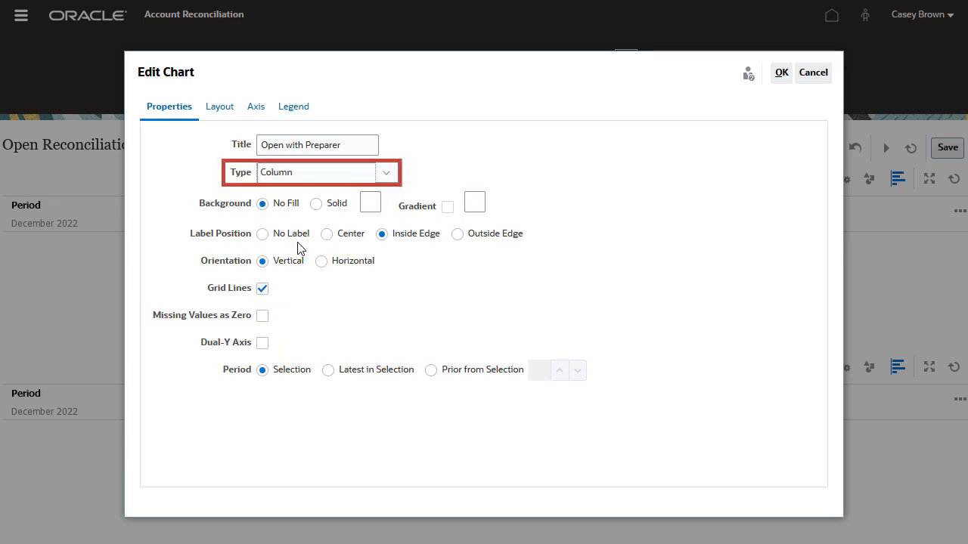
# Set the Open with Preparer chart's X axis type to Attribute, with Preparer as Attribute 1
pyautogui.click(220, 107)
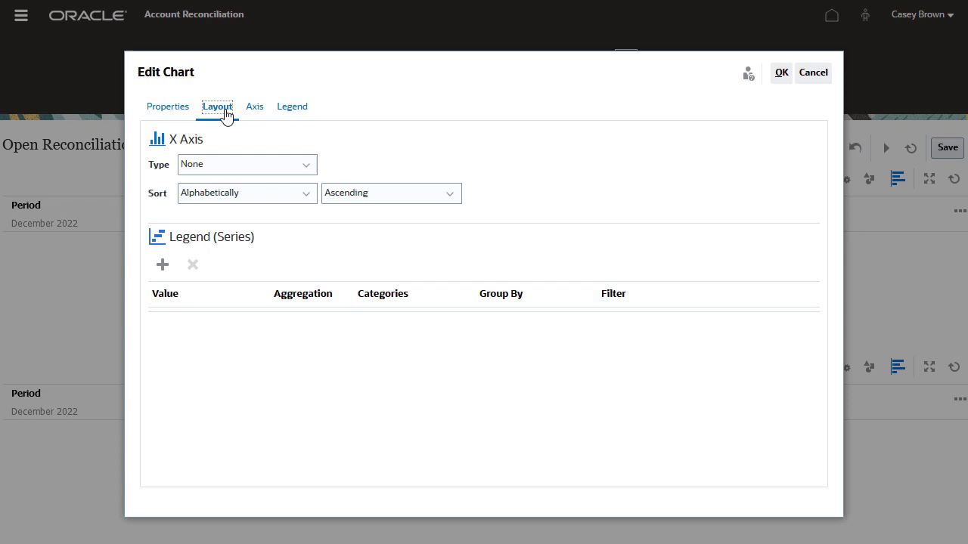
pyautogui.click(237, 168)
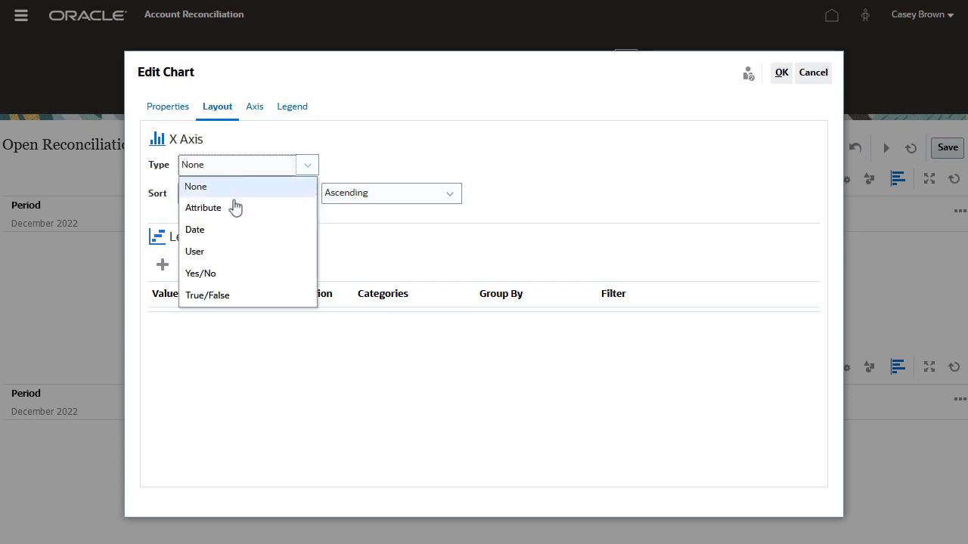
pyautogui.click(233, 207)
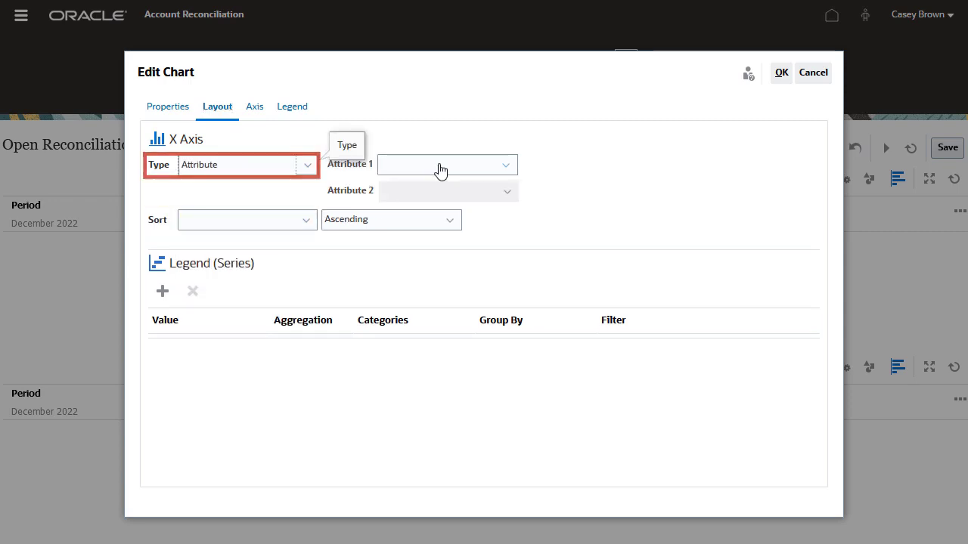
pyautogui.click(441, 170)
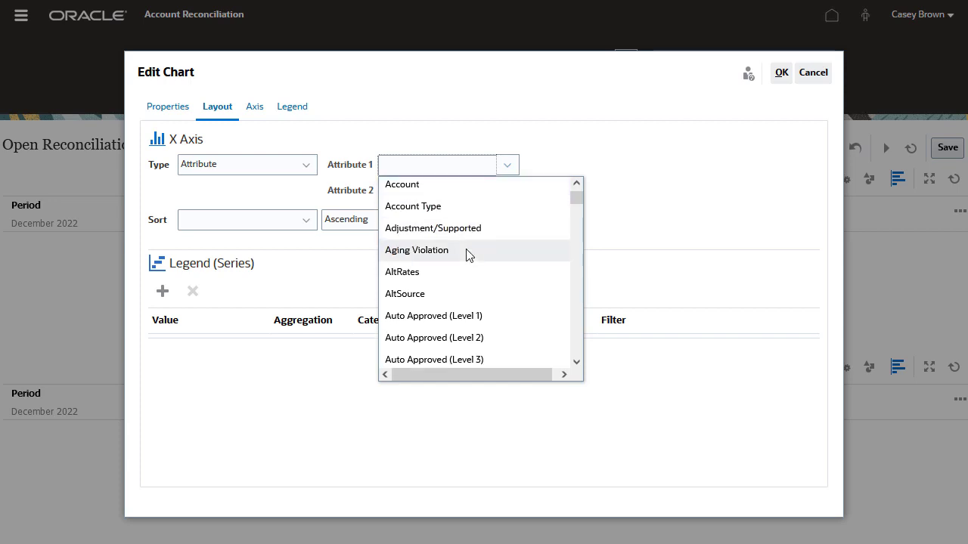
pyautogui.scroll(-3, 464, 252)
pyautogui.scroll(-5, 466, 255)
pyautogui.click(490, 266)
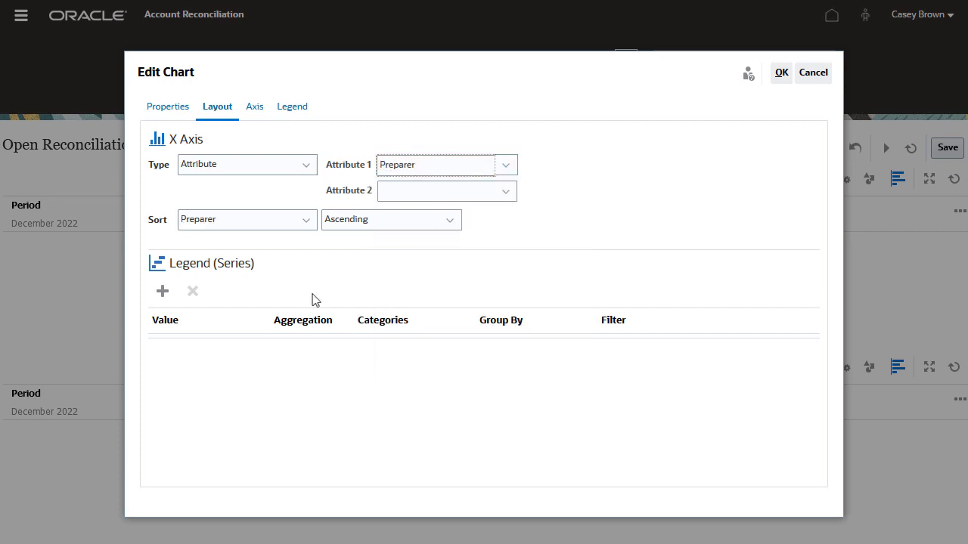
# Add a Reconciliation series categorized by Risk Rating, filtered to Status (Detailed) equals With Preparer, and apply the chart settings
pyautogui.click(171, 299)
pyautogui.click(228, 359)
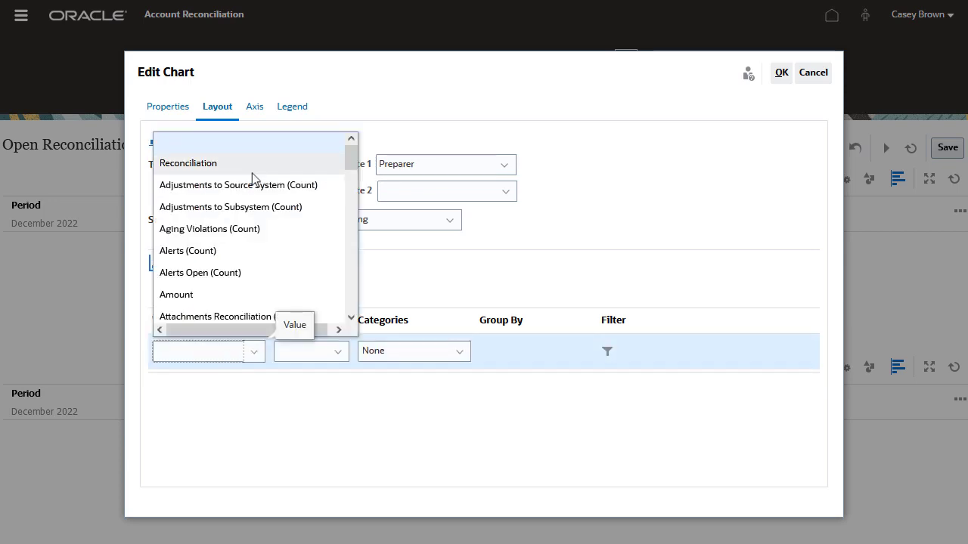
pyautogui.click(252, 163)
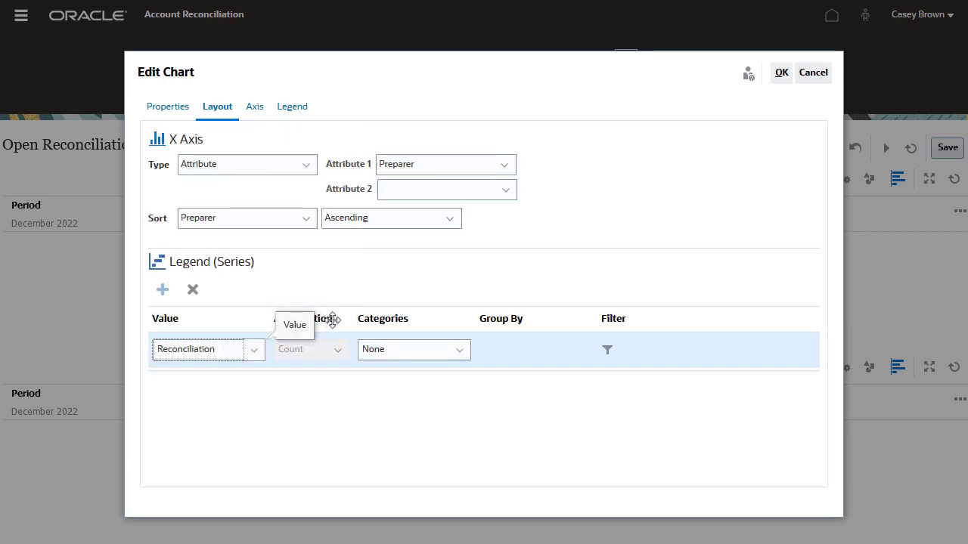
pyautogui.click(427, 352)
pyautogui.scroll(-10, 525, 291)
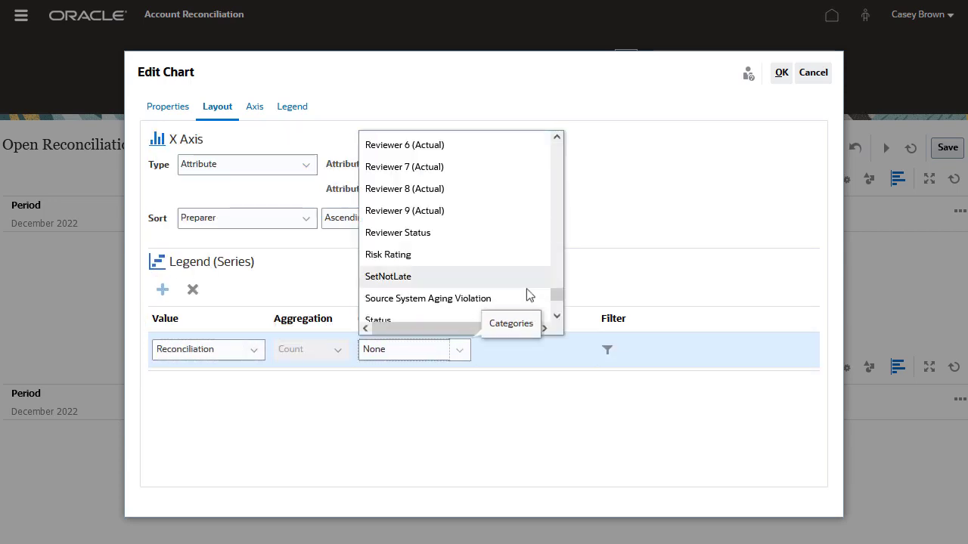
pyautogui.click(464, 262)
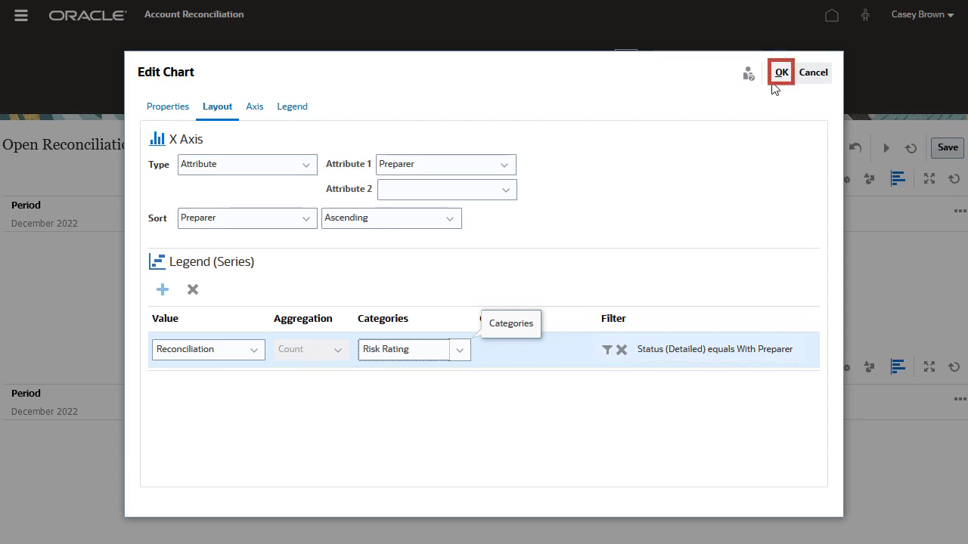
pyautogui.click(778, 72)
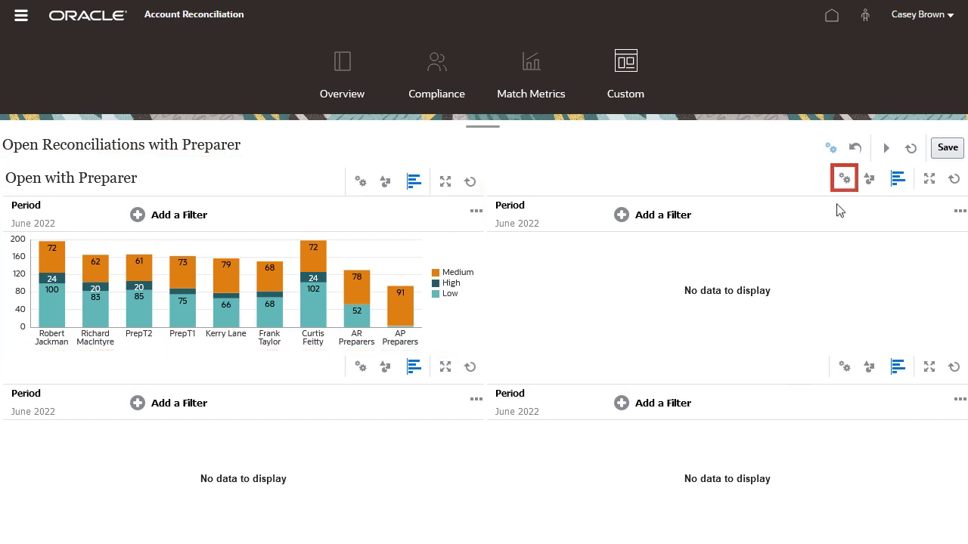
# Configure the upper-right chart as a Combination titled "Account Type with Balances", with Missing Values as Zero and Dual-Y Axis enabled
pyautogui.click(845, 186)
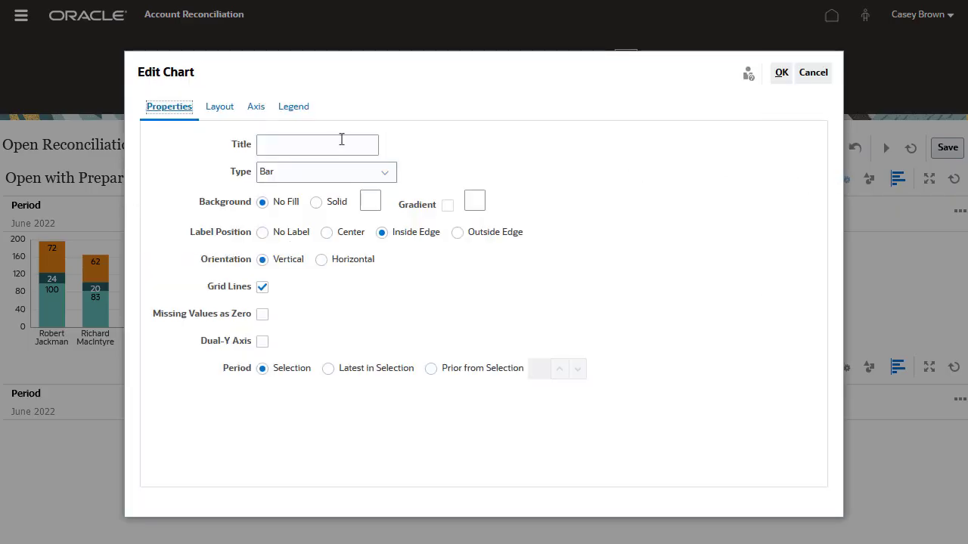
pyautogui.click(336, 140)
pyautogui.write('Account Type with Balances')
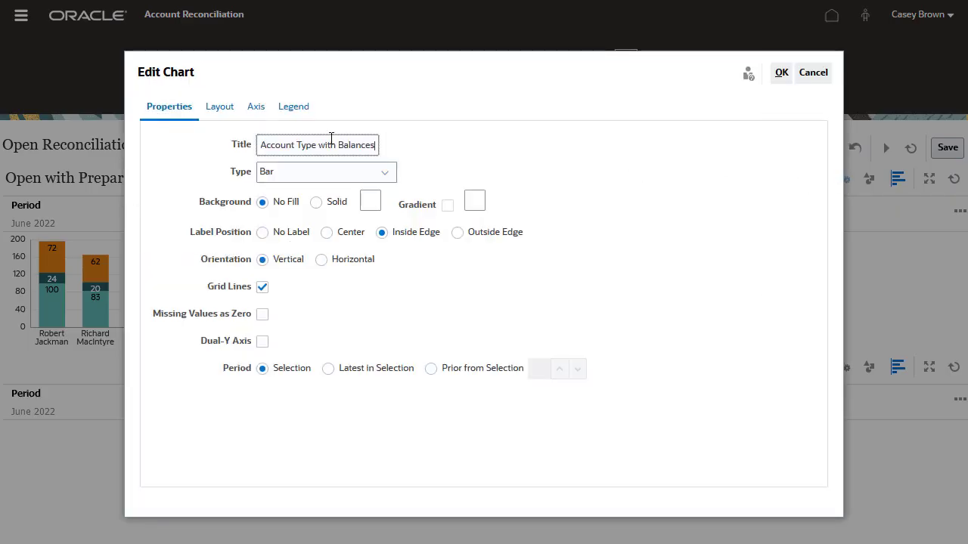
pyautogui.click(344, 175)
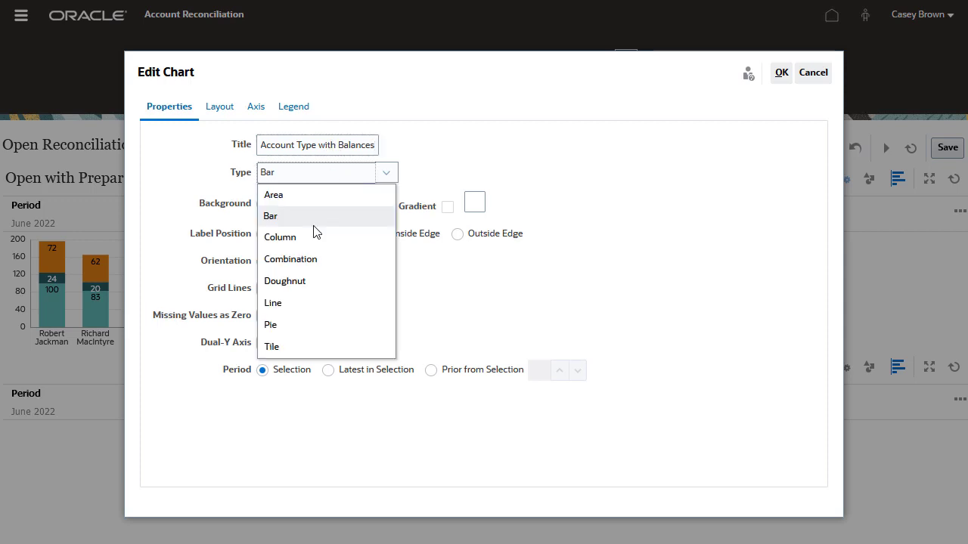
pyautogui.click(302, 258)
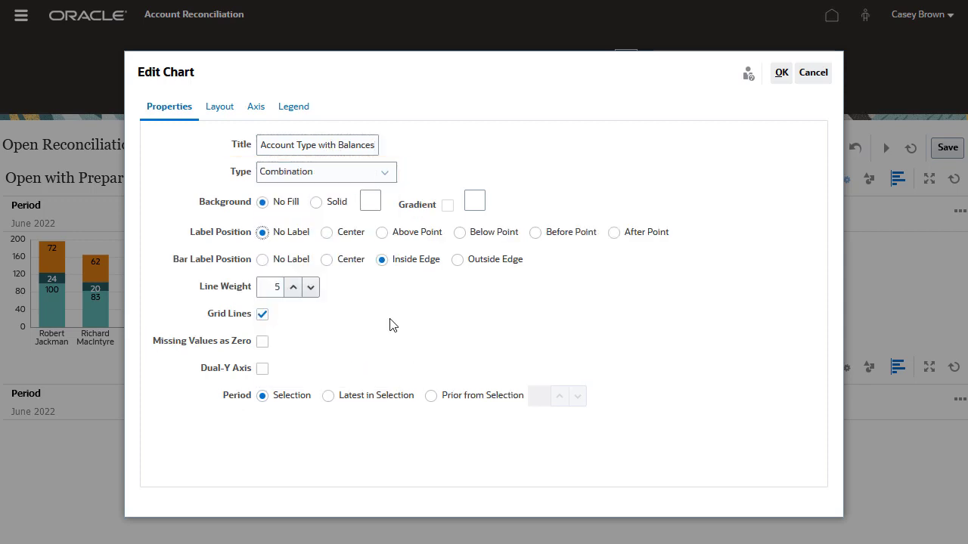
pyautogui.click(262, 342)
pyautogui.click(262, 369)
# Set the Account Type with Balances chart's X axis type to Attribute, with Account Type as Attribute 1
pyautogui.click(233, 107)
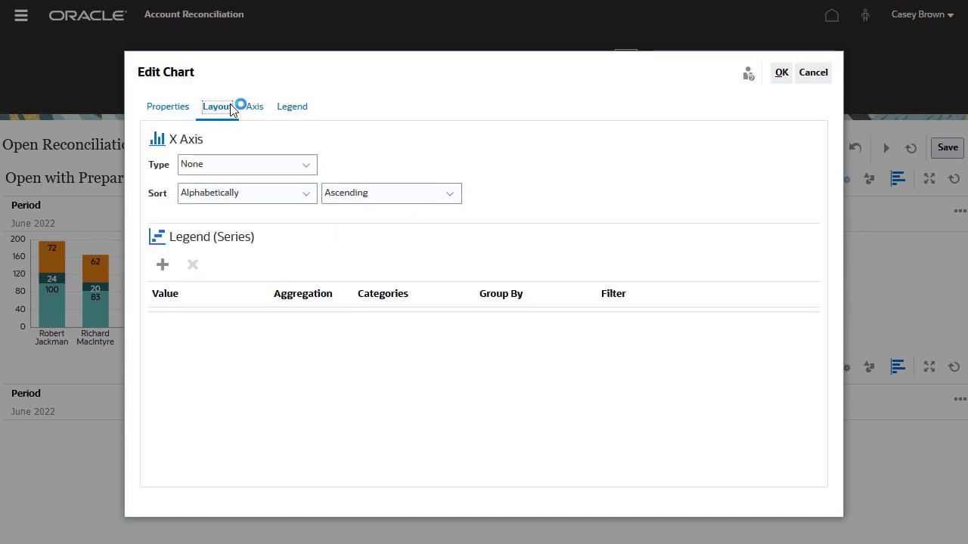
pyautogui.click(236, 166)
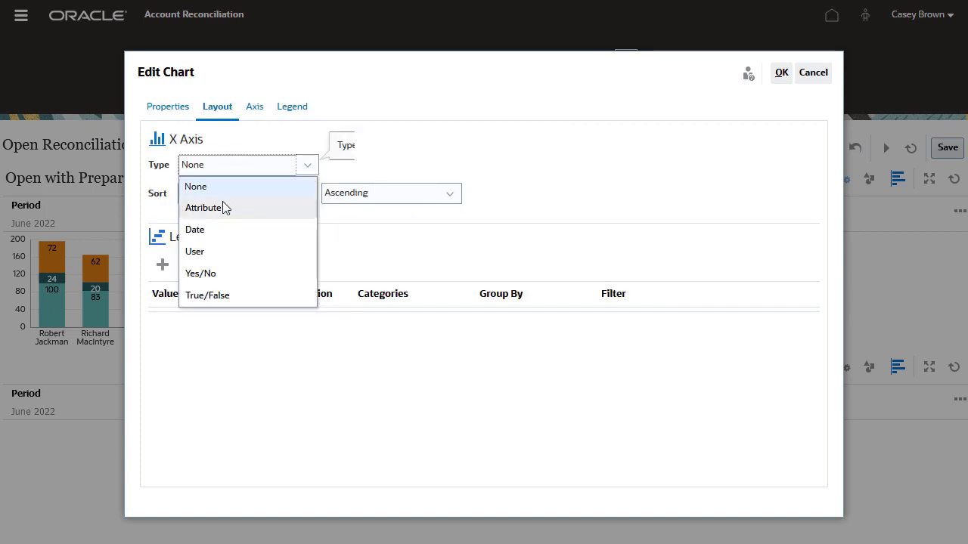
pyautogui.click(223, 209)
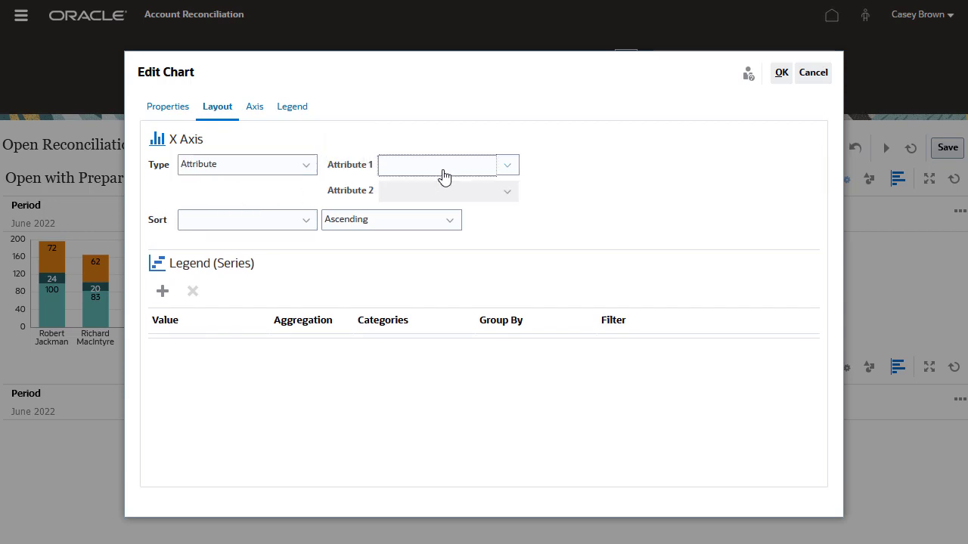
pyautogui.click(438, 169)
pyautogui.click(433, 231)
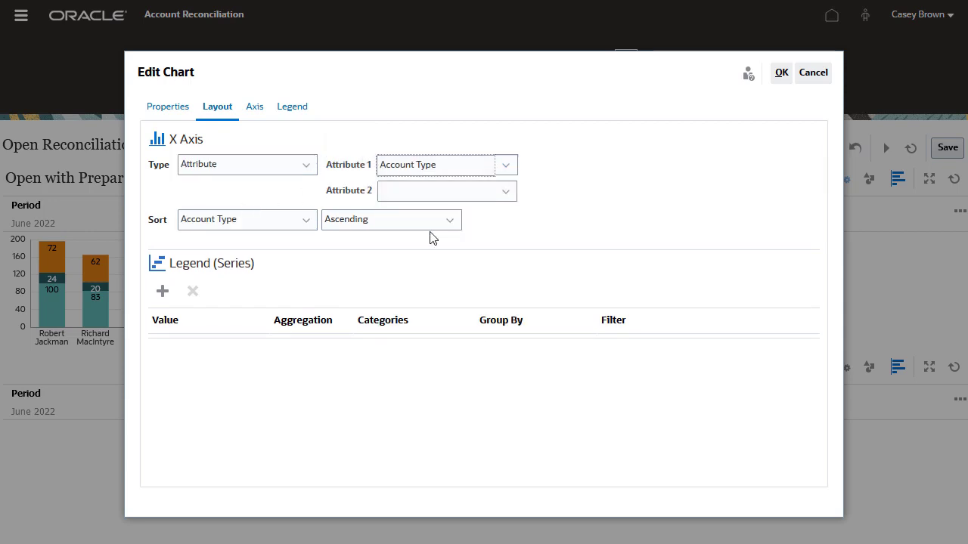
# Add Reconciliation count and Source System Balance Functional Absolute sum series, both filtered to Status (Detailed) equals With Preparer
pyautogui.click(161, 293)
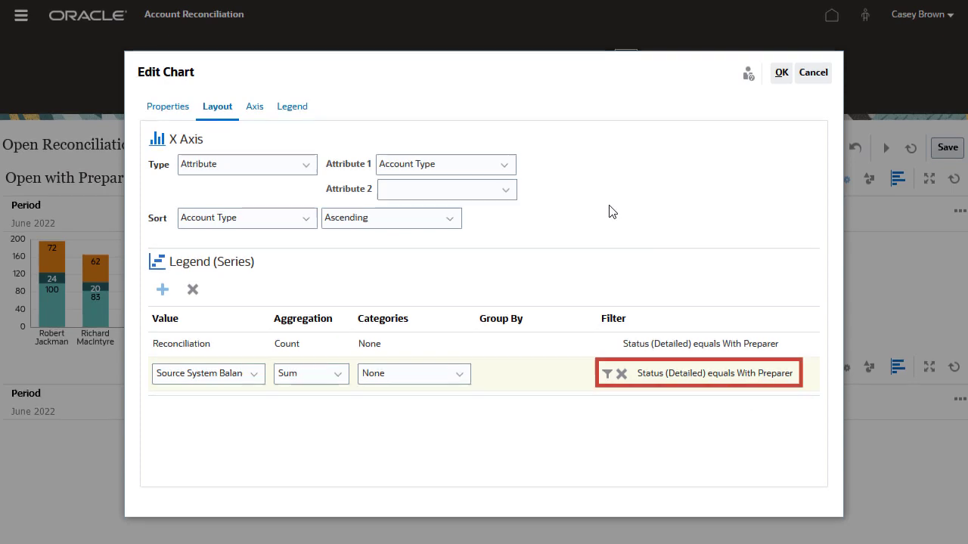
# In the legend settings, set the Count series type to Bar and its label to "Count of Reconciliations with Preparer"
pyautogui.click(291, 106)
pyautogui.click(798, 242)
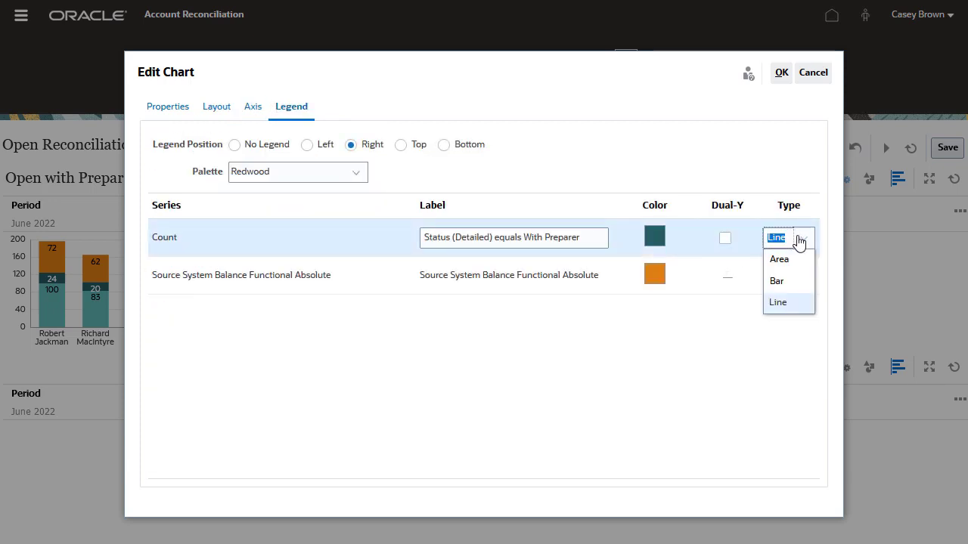
pyautogui.click(788, 288)
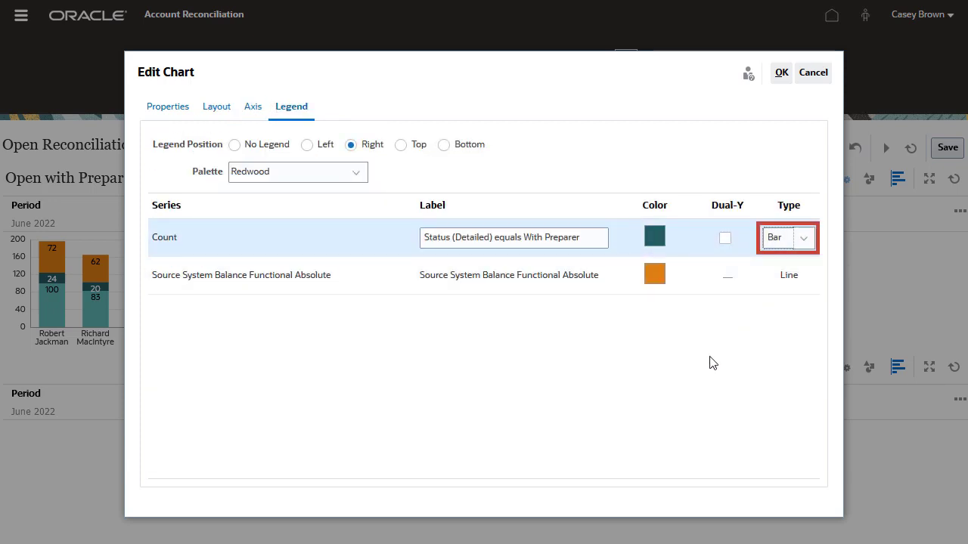
pyautogui.moveTo(597, 237); pyautogui.dragTo(393, 240)
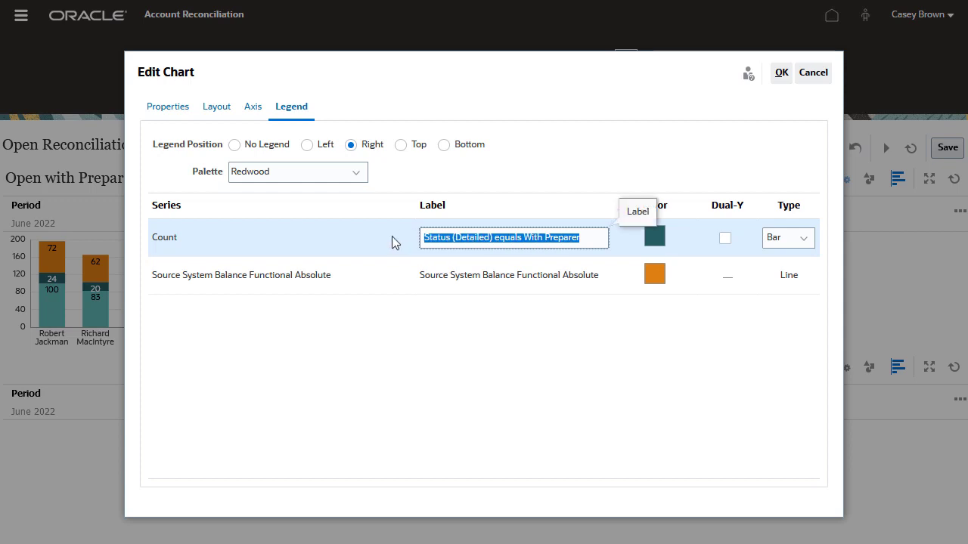
pyautogui.write('Count of Reconciliations with Preparer')
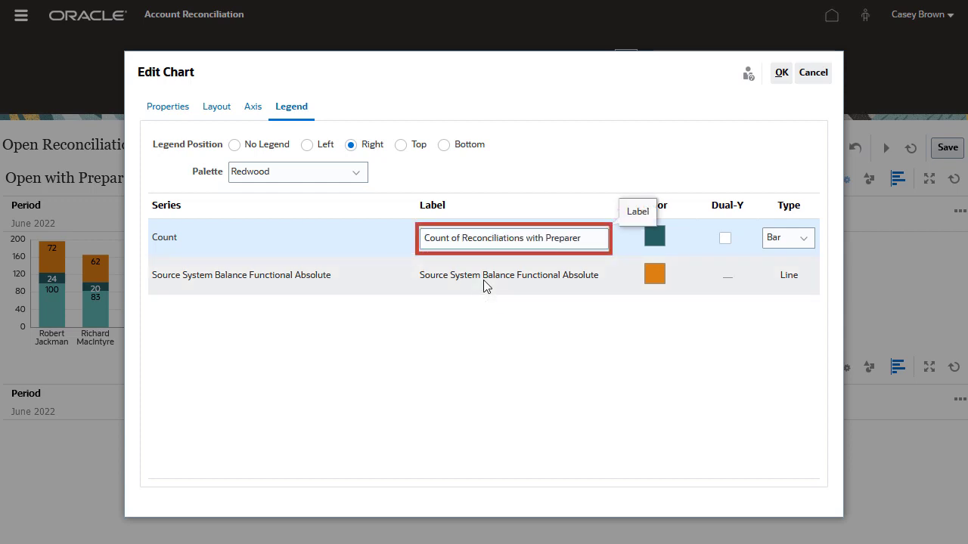
# Label the Source System Balance series "Balance in USD", enable Dual-Y for it, and apply the chart settings
pyautogui.click(484, 279)
pyautogui.write('Balance in USD')
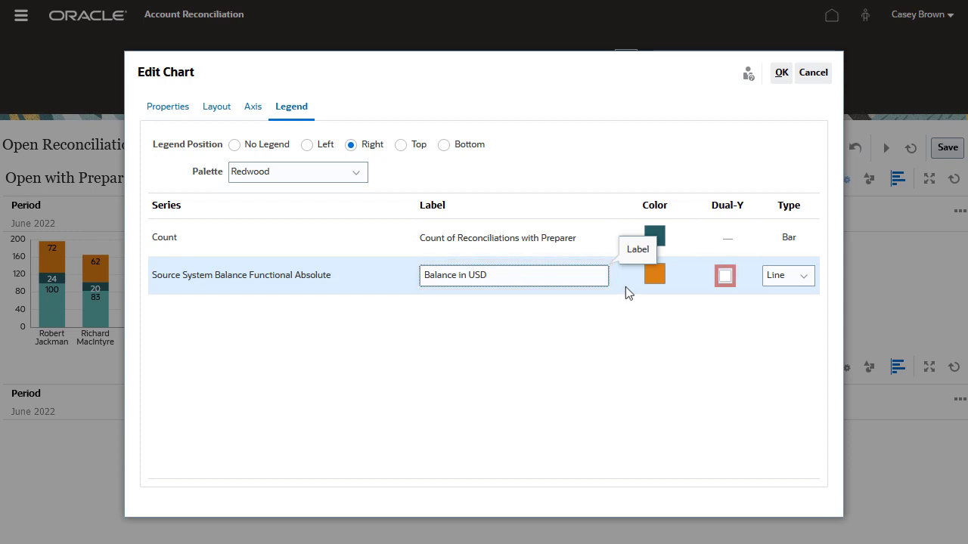
pyautogui.click(725, 276)
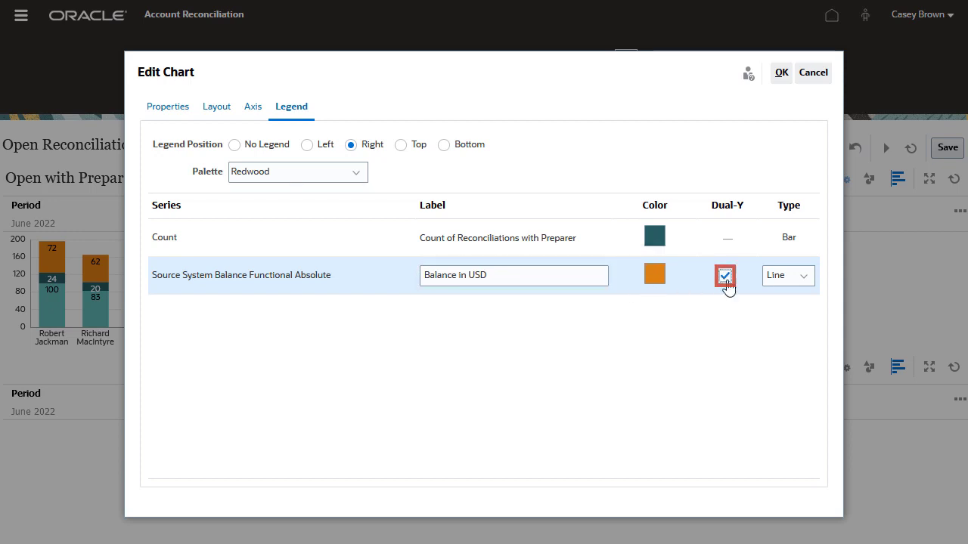
pyautogui.click(780, 75)
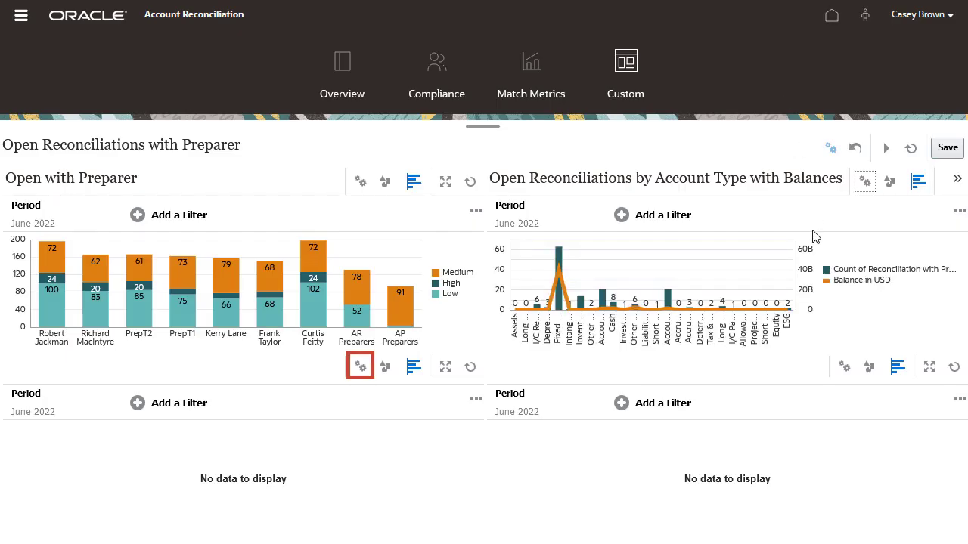
# Configure the lower-left chart as a 3D Pie titled "Completed: On Time Vs Late"
pyautogui.click(361, 368)
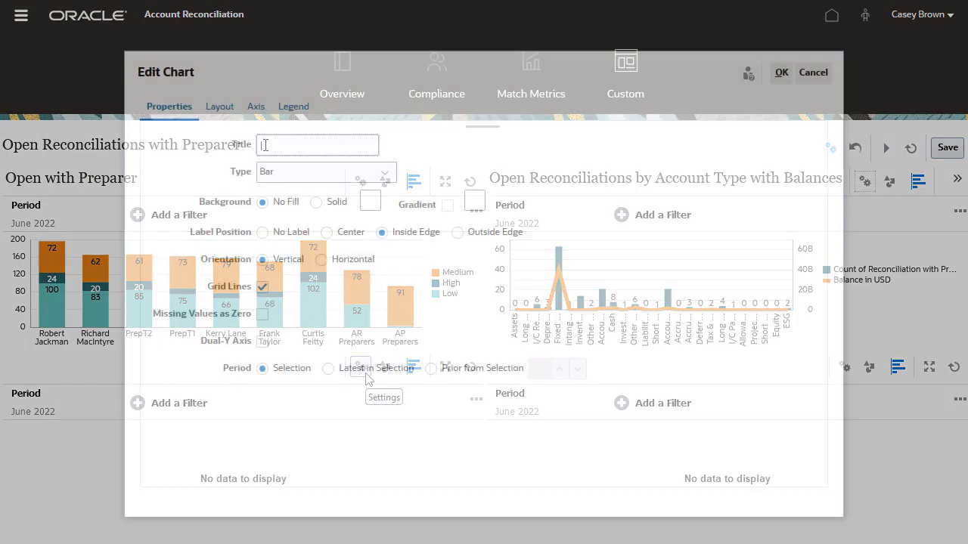
pyautogui.click(327, 174)
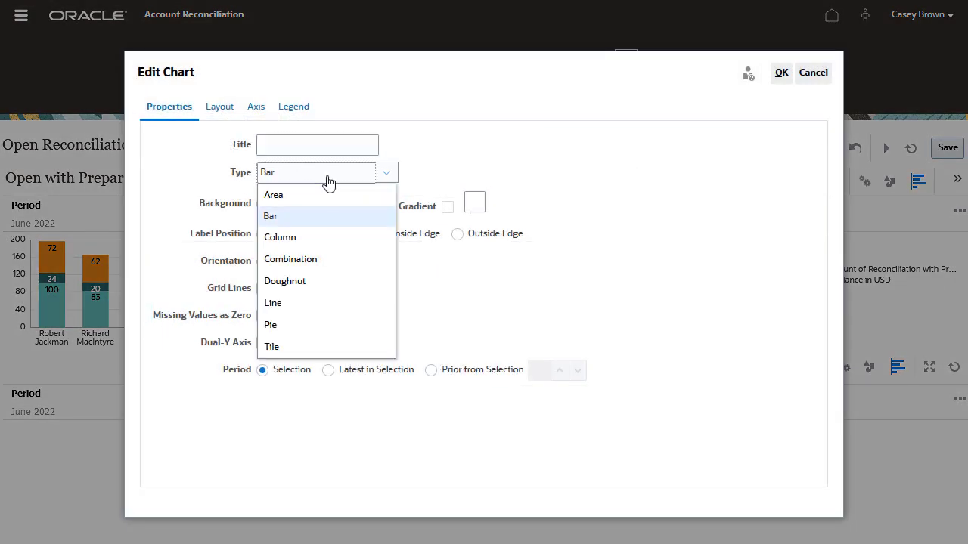
pyautogui.click(271, 324)
pyautogui.click(310, 149)
pyautogui.write('Completed: On Time Vs Late')
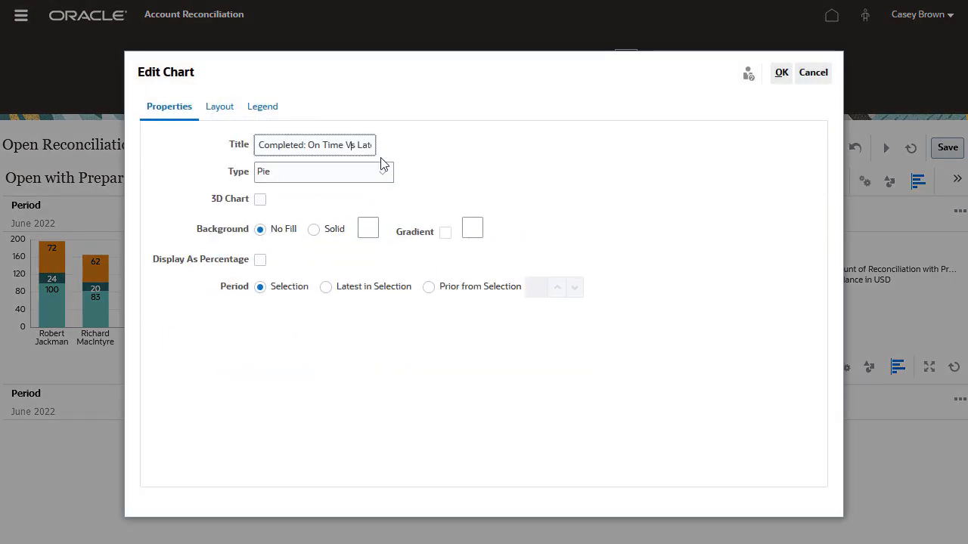
pyautogui.click(260, 200)
# Add a Reconciliation series categorized by On Time to the pie chart and apply the chart settings
pyautogui.click(218, 115)
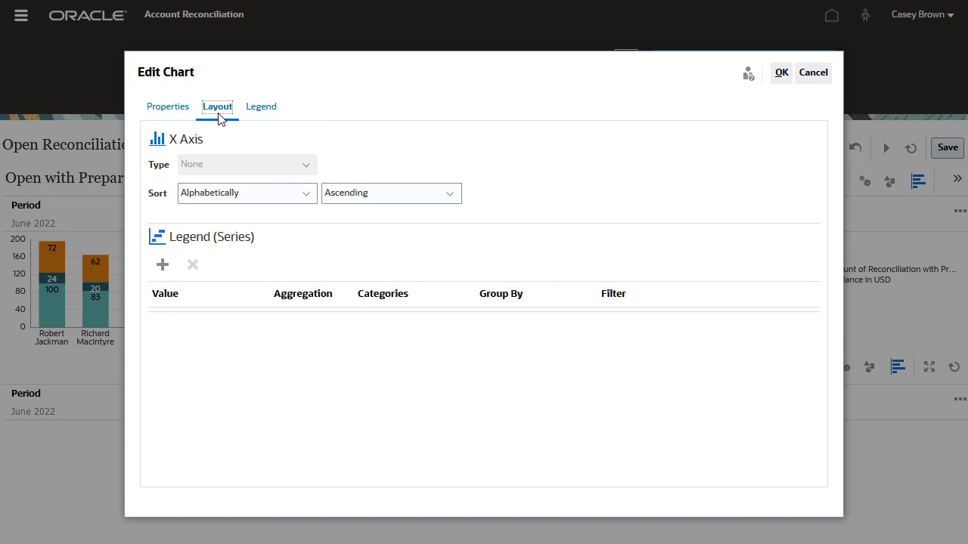
pyautogui.click(163, 265)
pyautogui.click(224, 330)
pyautogui.click(223, 366)
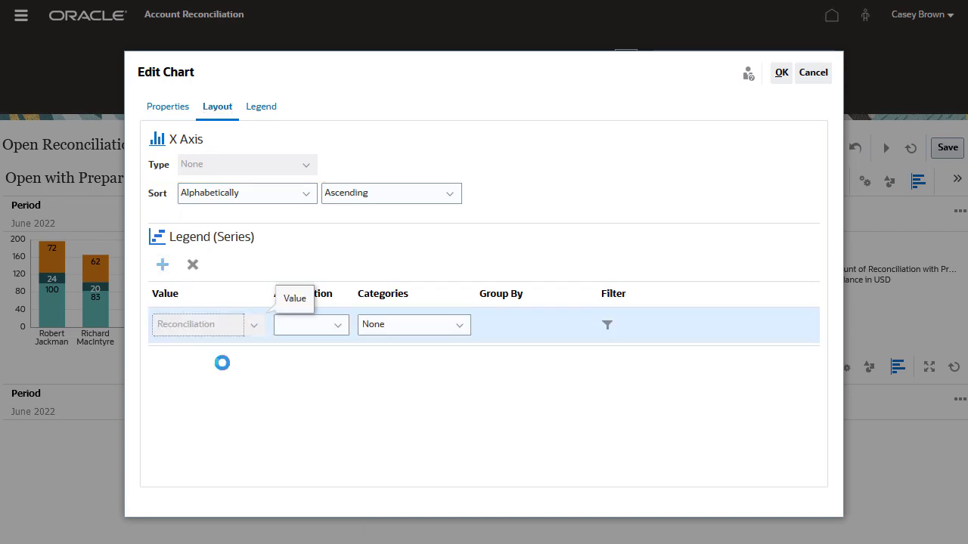
pyautogui.click(451, 332)
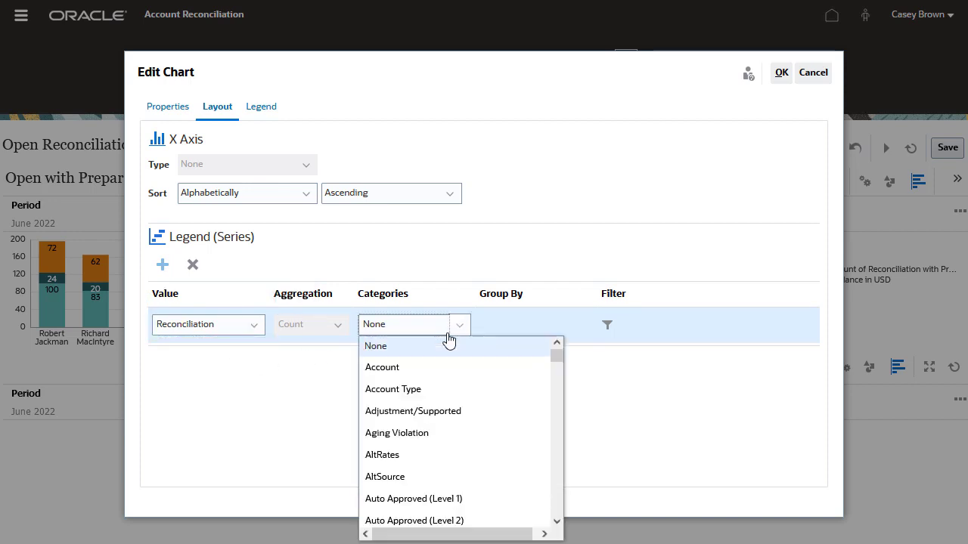
pyautogui.scroll(-5, 521, 447)
pyautogui.click(436, 496)
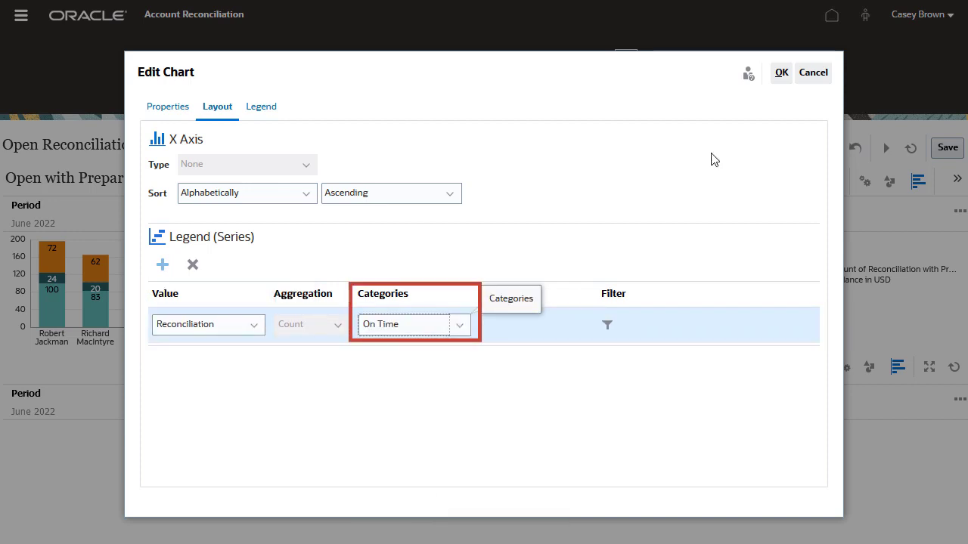
pyautogui.click(781, 73)
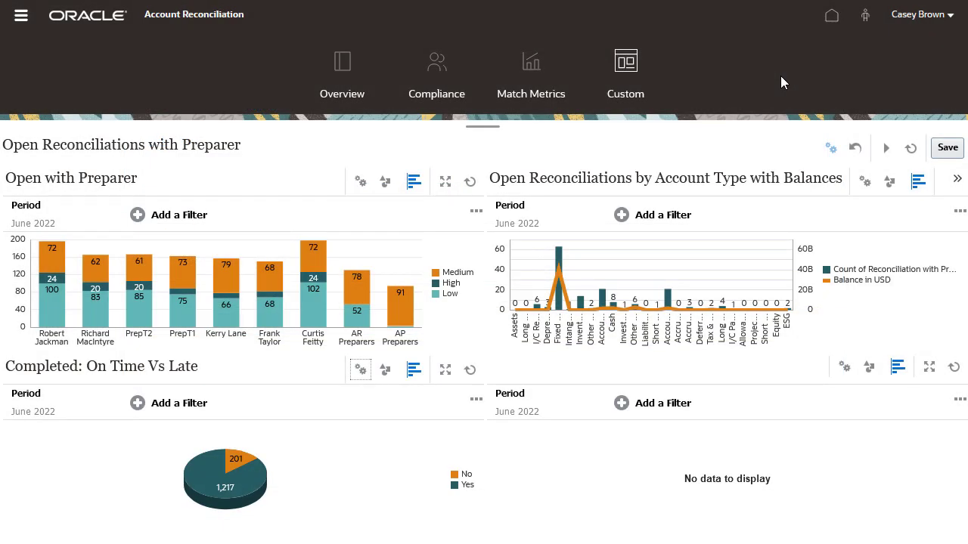
# Drill into the pie chart's No slice, view the 101 Intercompany with Entity 120 reconciliation, and return to the dashboard
pyautogui.click(250, 462)
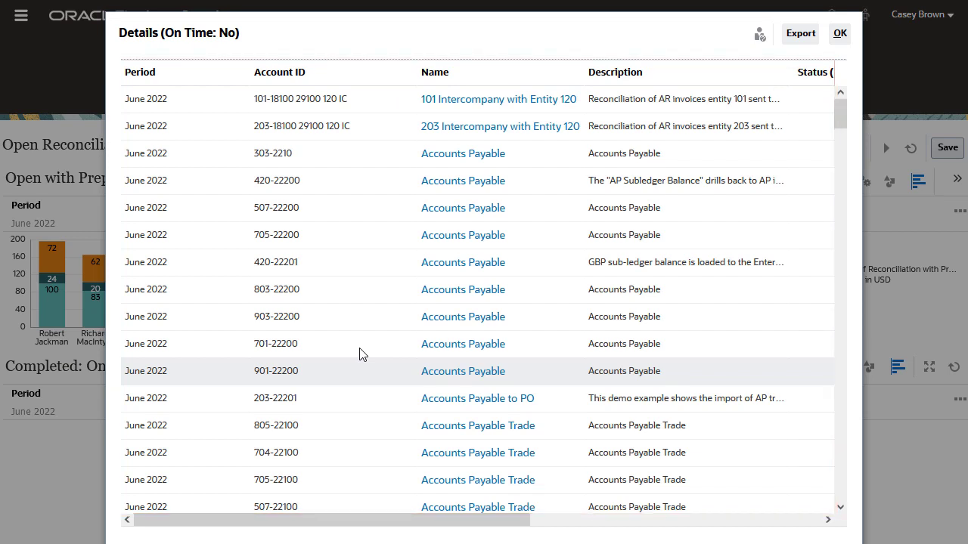
pyautogui.click(478, 103)
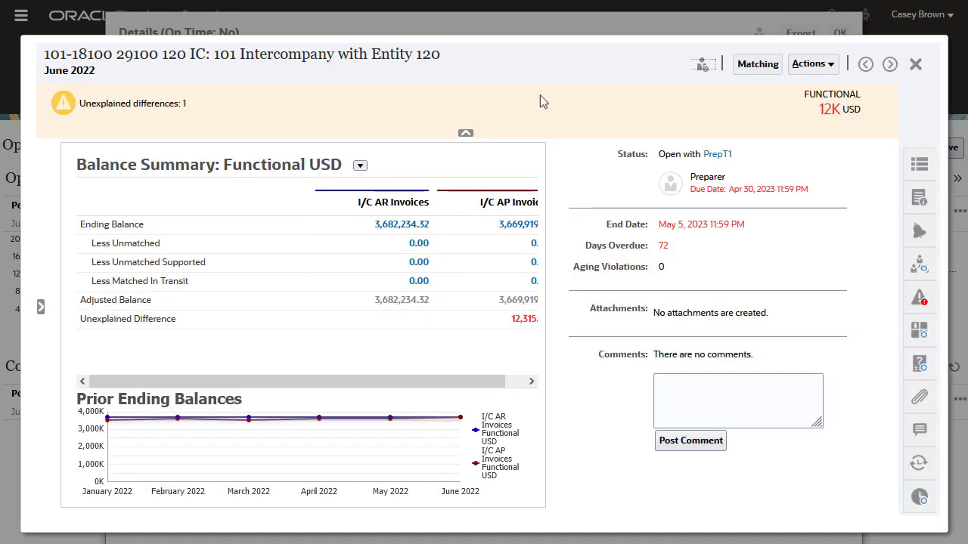
pyautogui.click(915, 64)
pyautogui.click(841, 33)
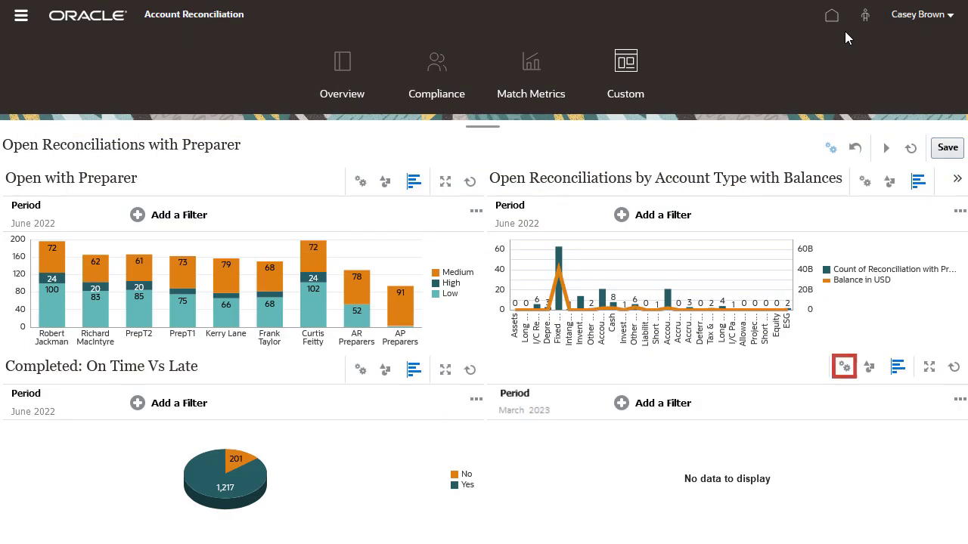
# Configure the lower-right chart as a Line titled "Reconciliation Performance", with No Label and Dual-Y Axis enabled
pyautogui.click(845, 367)
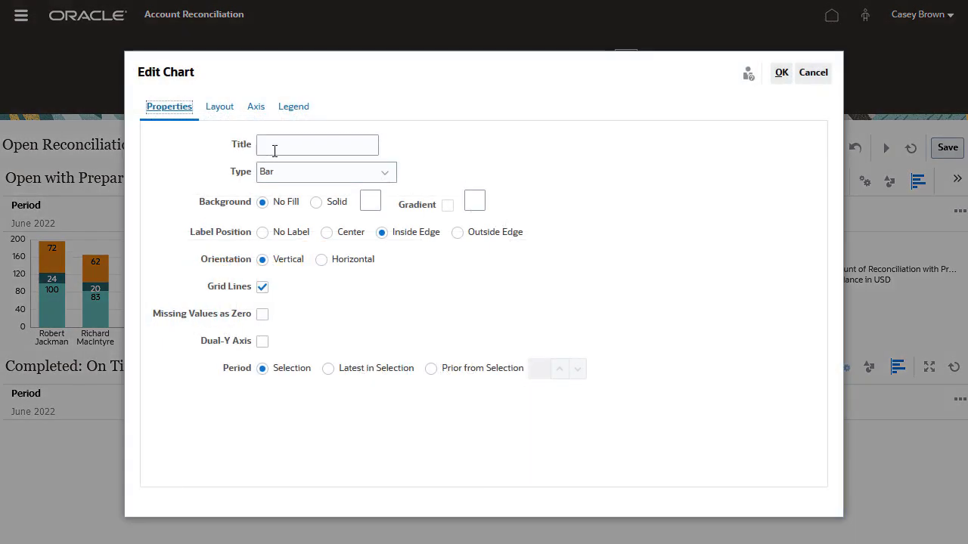
pyautogui.click(274, 151)
pyautogui.write('Reconciliation Performance')
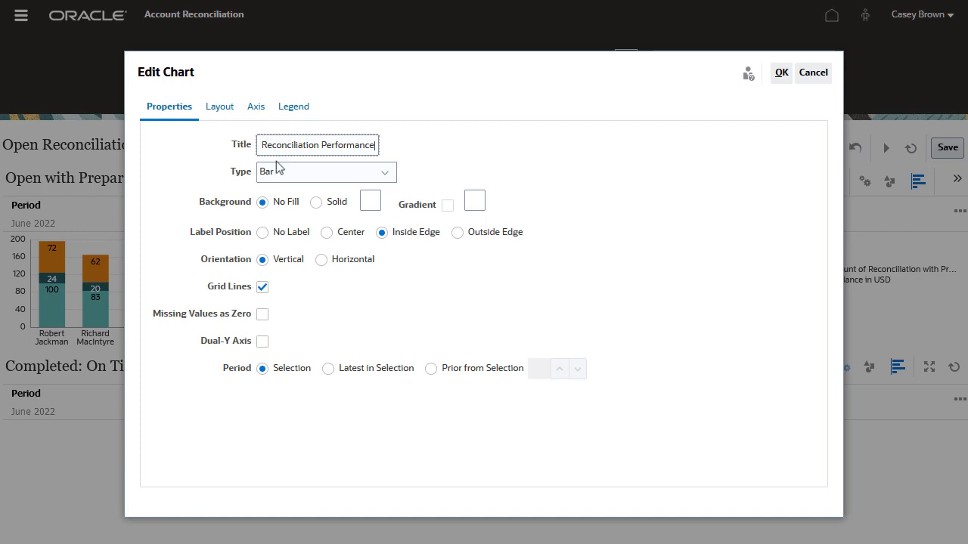
pyautogui.click(280, 183)
pyautogui.click(280, 304)
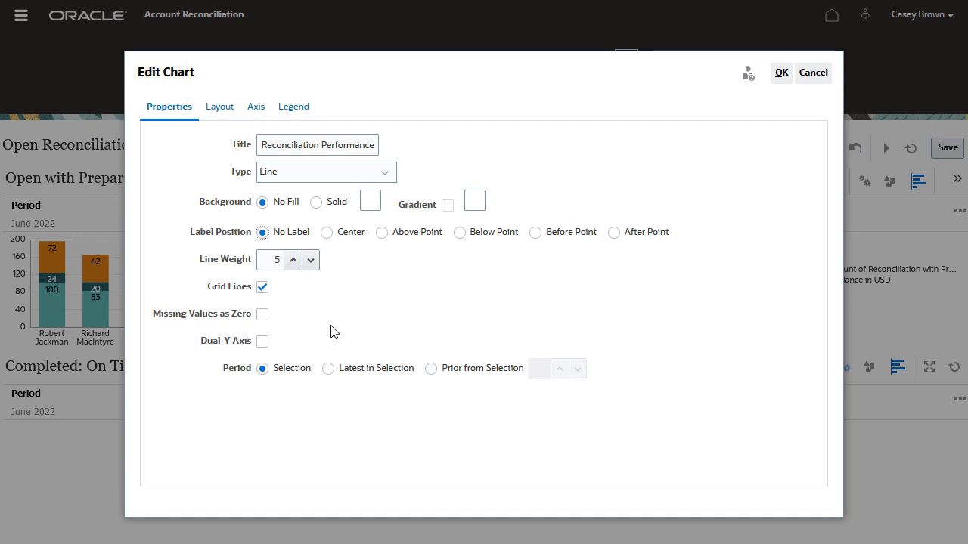
pyautogui.click(262, 340)
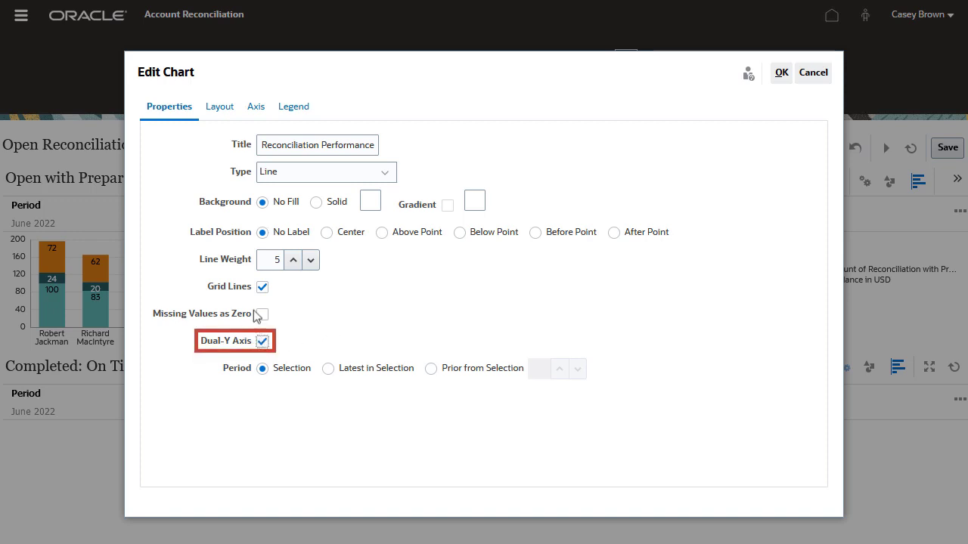
# Set the Reconciliation Performance chart's X axis type to Date and add three blank series rows
pyautogui.click(216, 110)
pyautogui.click(273, 164)
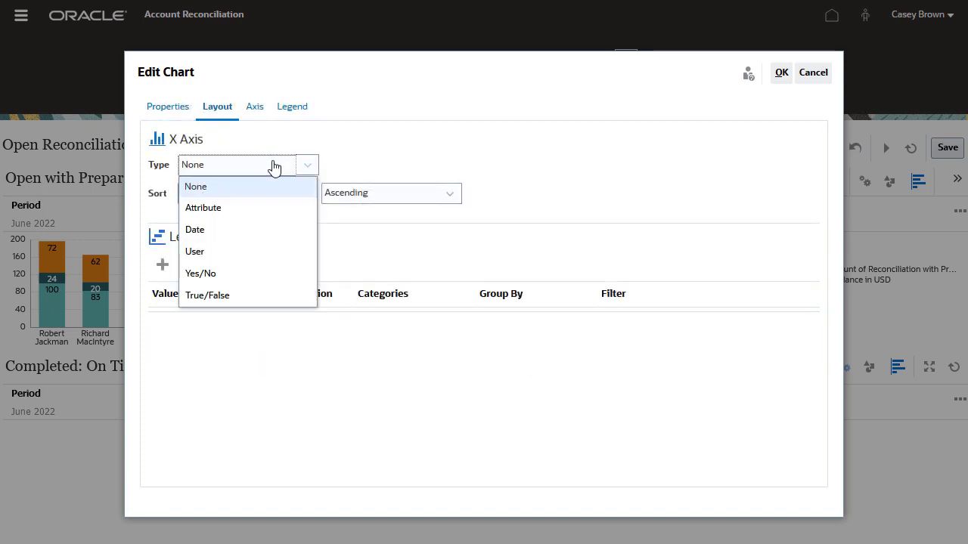
pyautogui.click(239, 229)
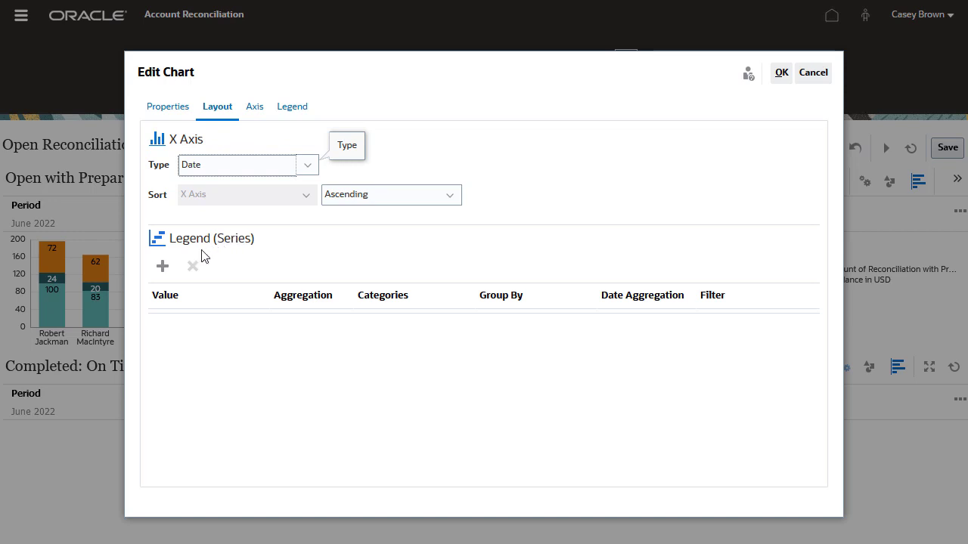
pyautogui.click(163, 266)
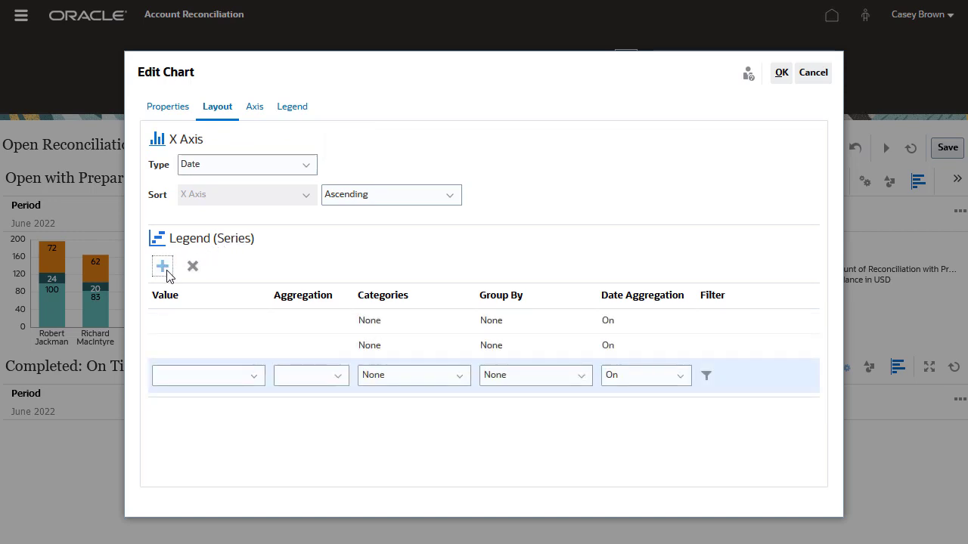
# Set the first series to Reconciliation, grouped by End Date, with date aggregation On or After
pyautogui.click(203, 321)
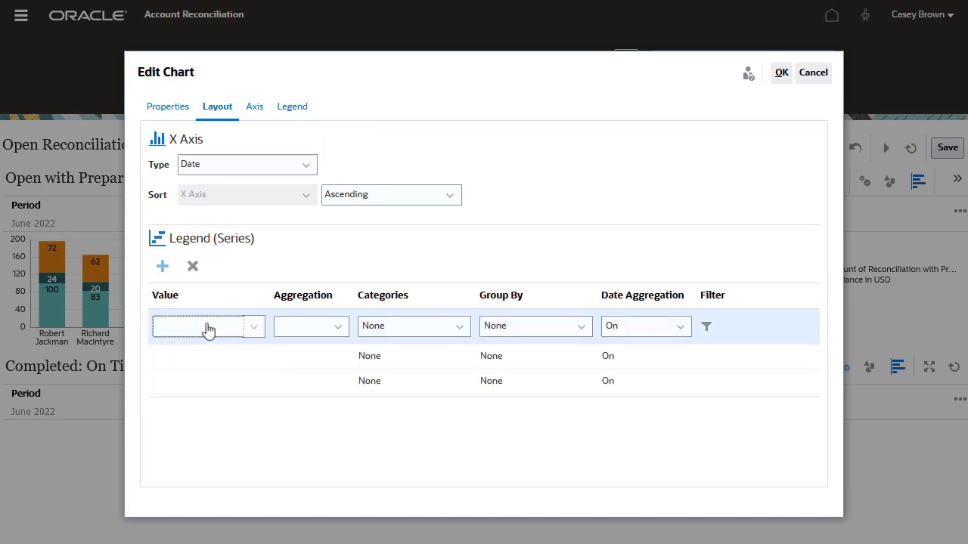
pyautogui.click(255, 329)
pyautogui.click(231, 366)
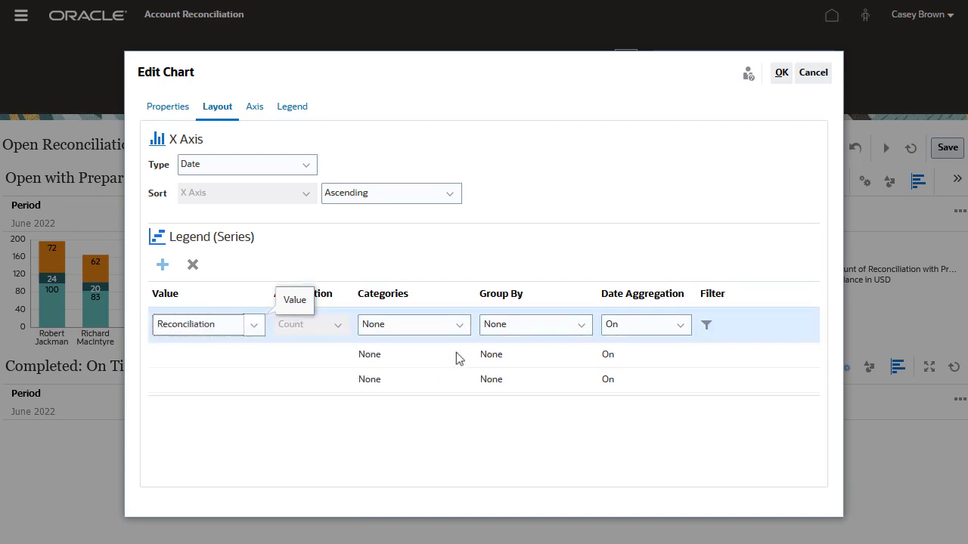
pyautogui.click(566, 329)
pyautogui.click(533, 432)
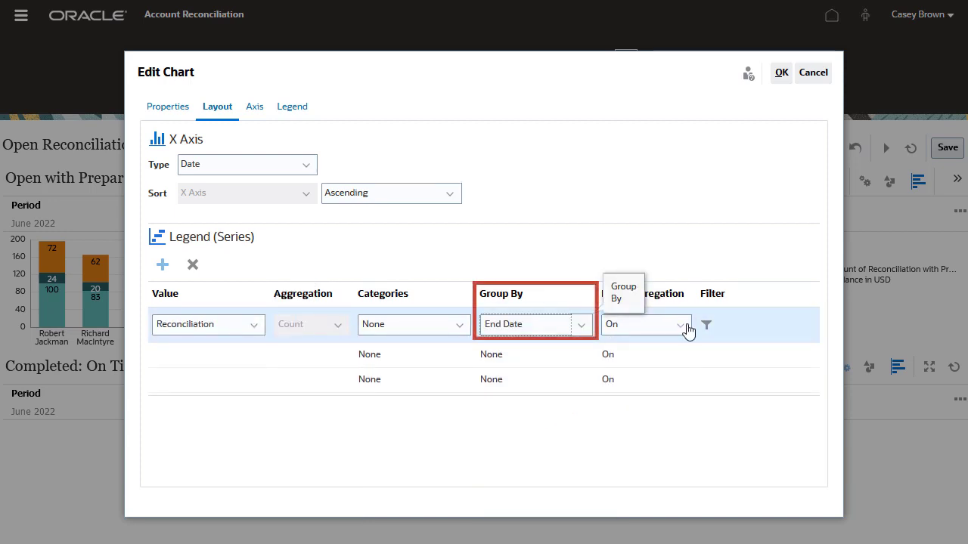
pyautogui.click(680, 325)
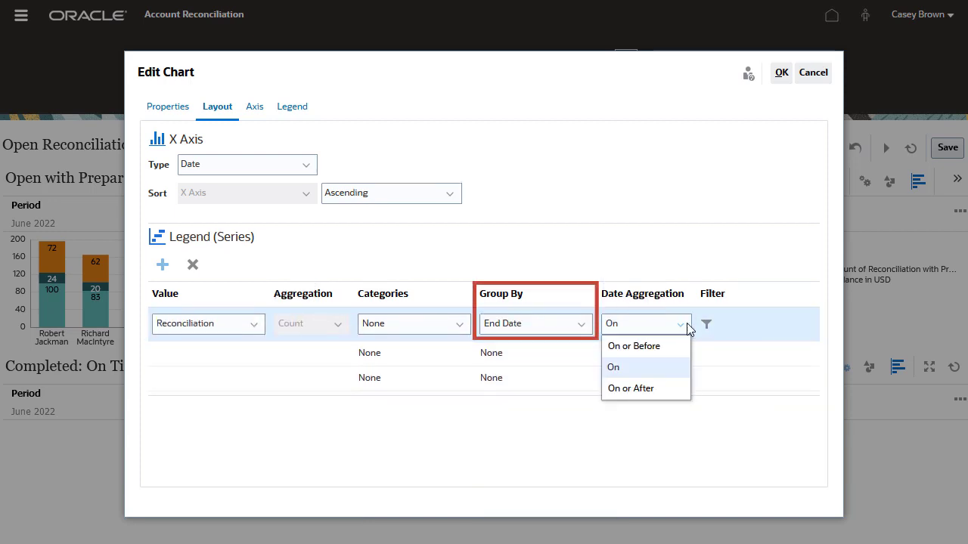
pyautogui.click(647, 392)
# Set the second series to Reconciliation, grouped by End Date (Actual), with date aggregation On or After
pyautogui.click(317, 365)
pyautogui.click(255, 351)
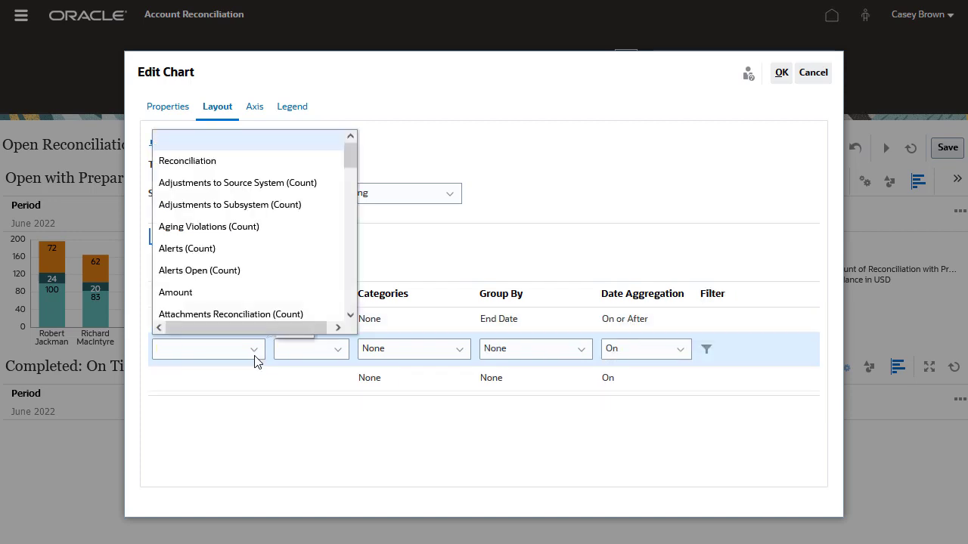
pyautogui.click(239, 158)
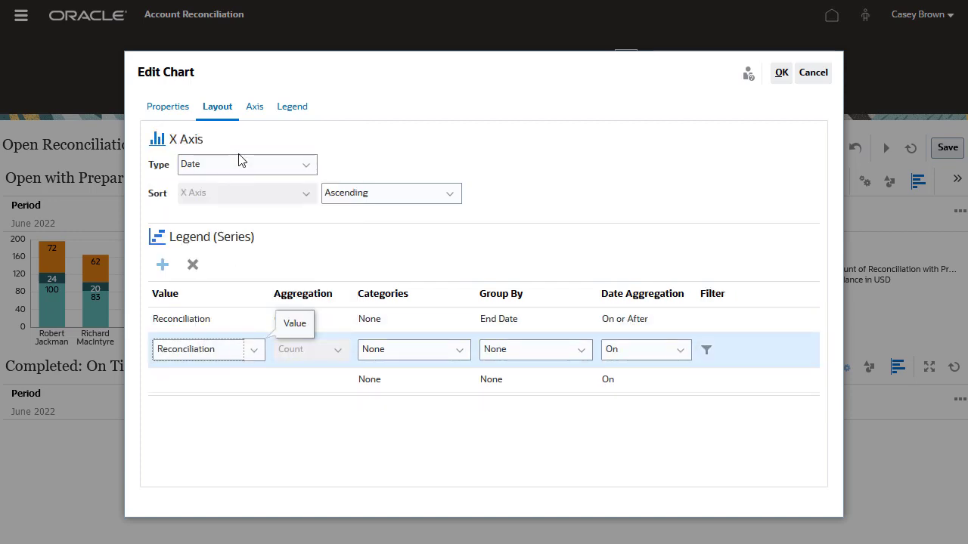
pyautogui.click(582, 351)
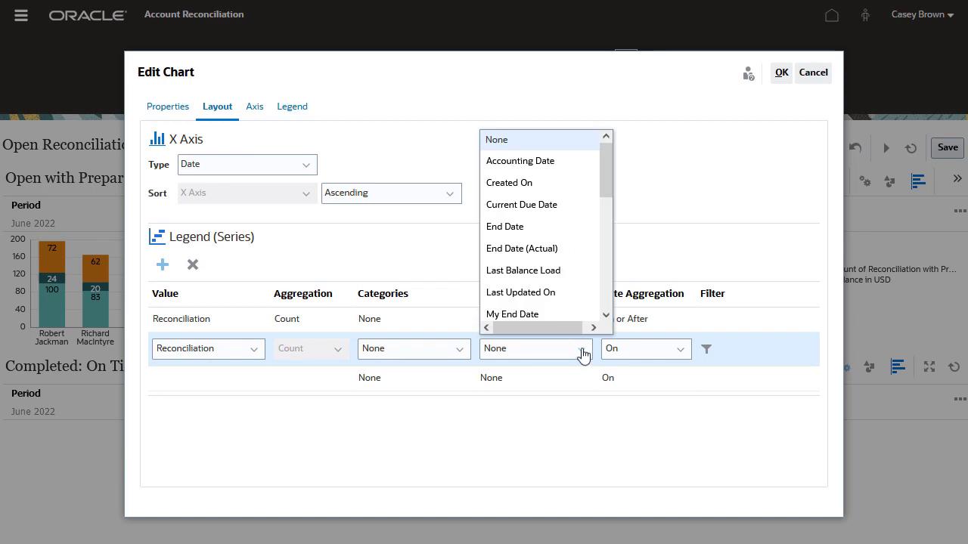
pyautogui.click(546, 250)
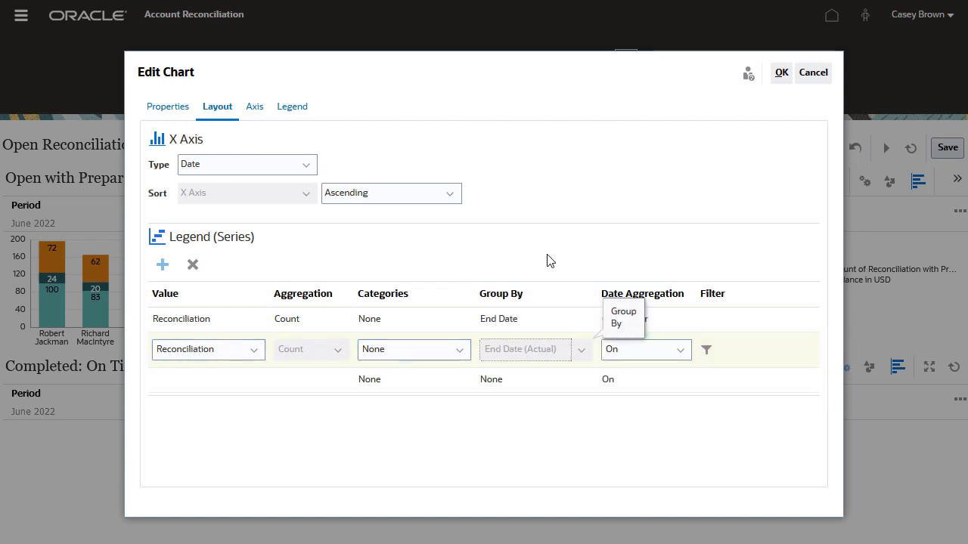
pyautogui.click(680, 350)
pyautogui.click(671, 411)
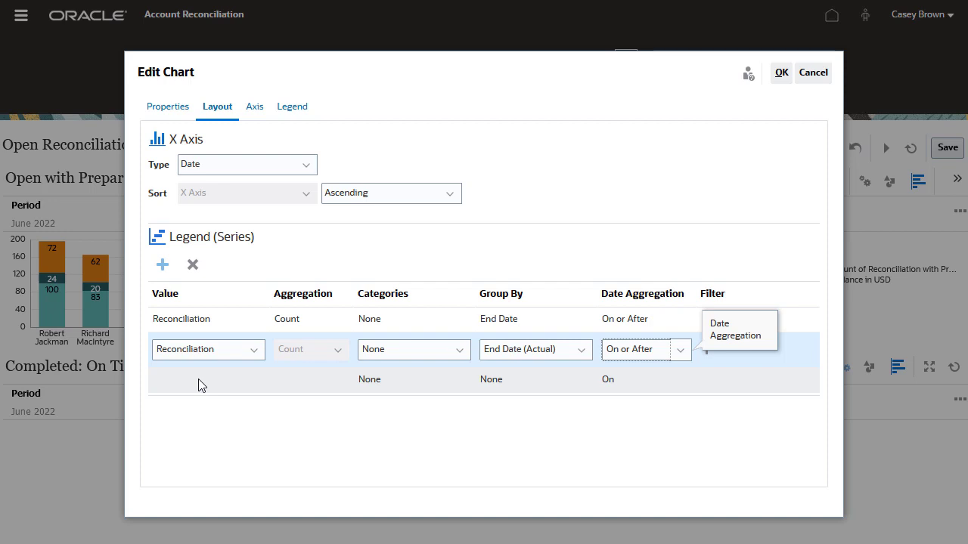
# Set the third series to Source System Balance Functional Absolute with Sum aggregation, grouped by End Date (Actual), with date aggregation On or After
pyautogui.click(255, 376)
pyautogui.scroll(-10, 332, 242)
pyautogui.click(320, 266)
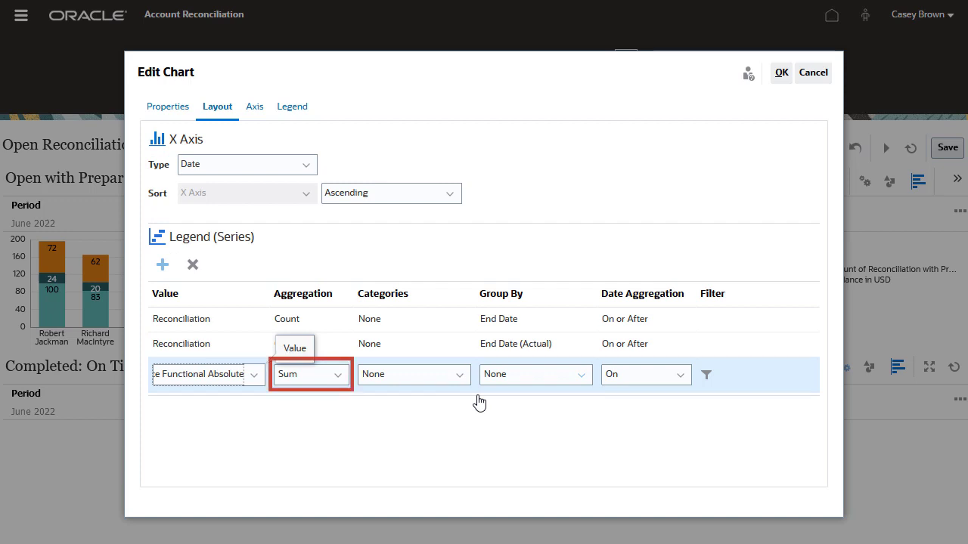
pyautogui.click(519, 376)
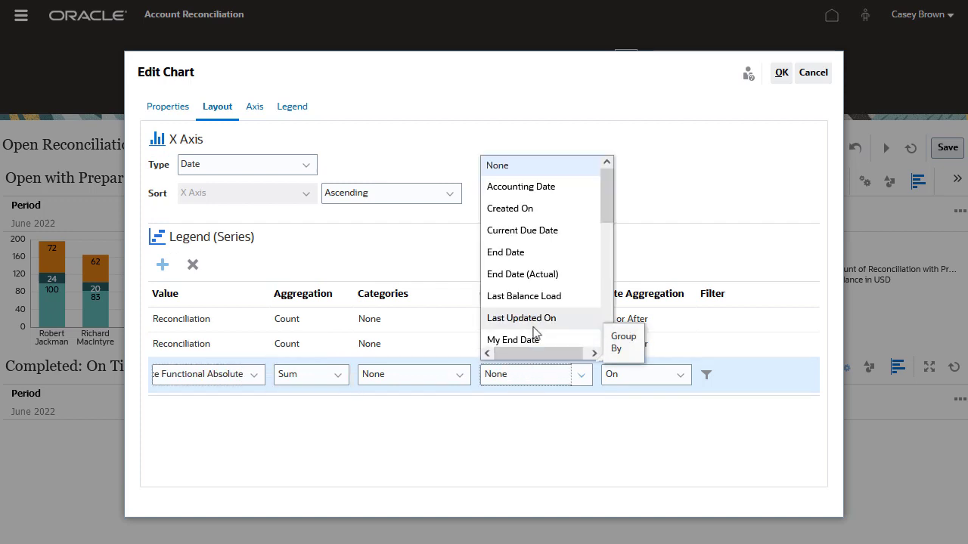
pyautogui.scroll(-1, 540, 316)
pyautogui.click(544, 185)
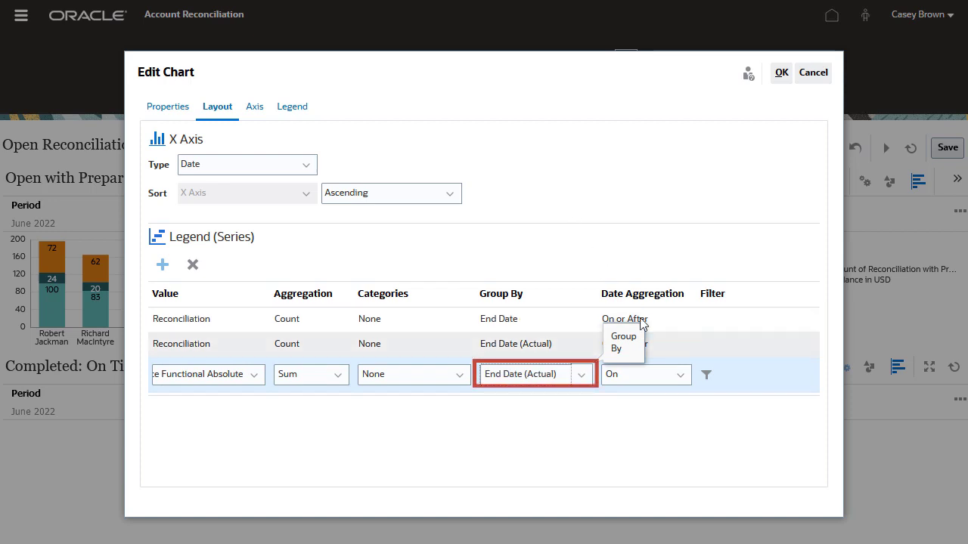
pyautogui.click(677, 376)
pyautogui.click(648, 439)
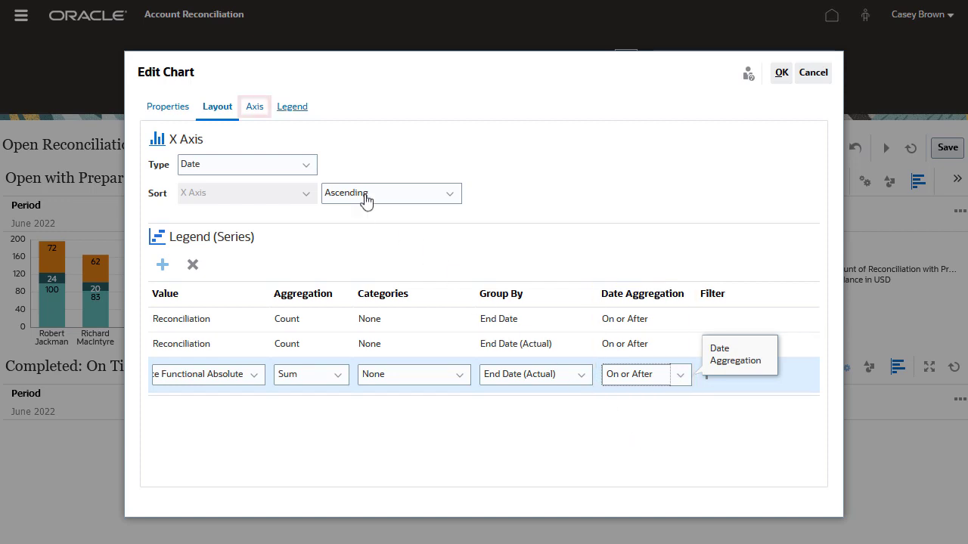
# Set the chart's X axis to a Daily interval with fixed limits from Jul 1, 2022 to Jul 31, 2022
pyautogui.click(254, 107)
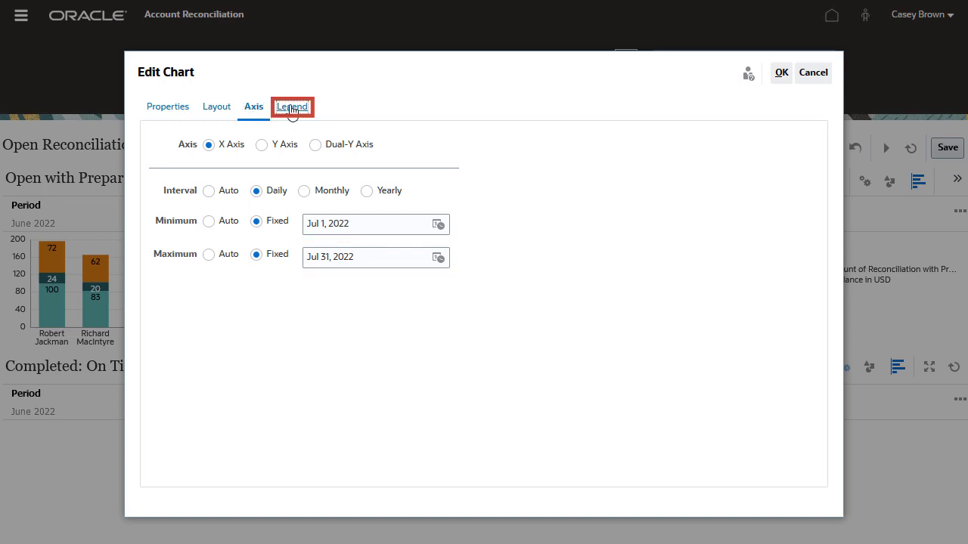
# Label the Source System Balance Functional Absolute series "Total Reconciled Balance", assign it to the Dual-Y axis, and apply the chart settings
pyautogui.click(291, 108)
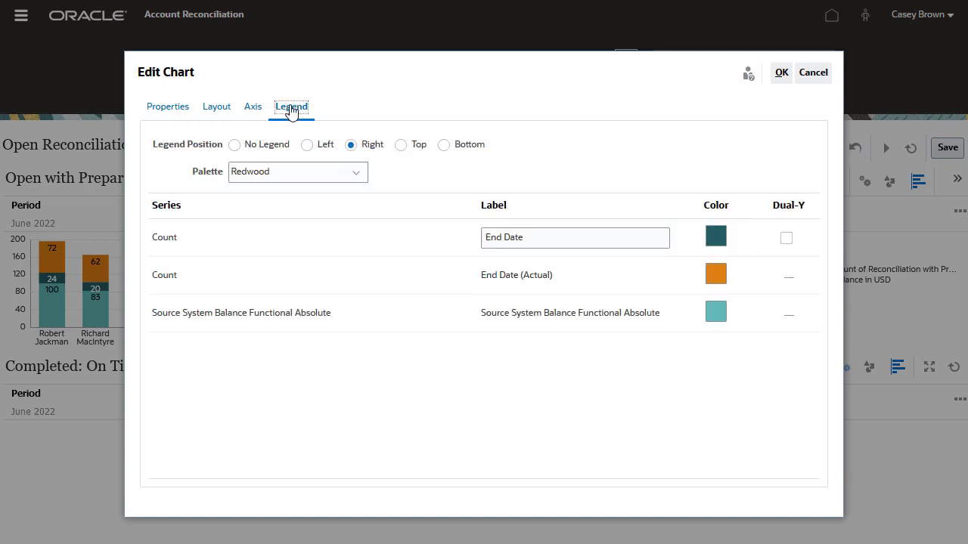
pyautogui.click(556, 311)
pyautogui.write('Total Reconciled Balance')
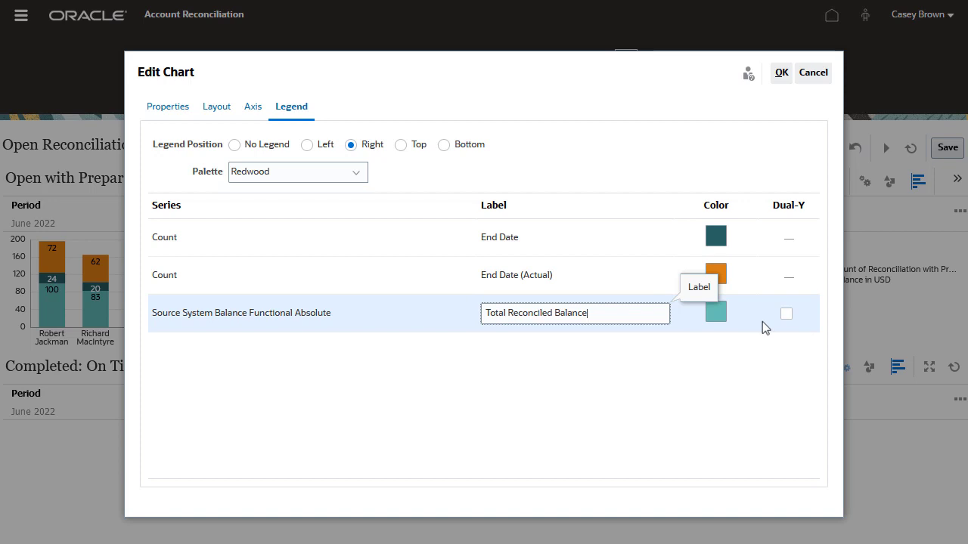
pyautogui.click(785, 314)
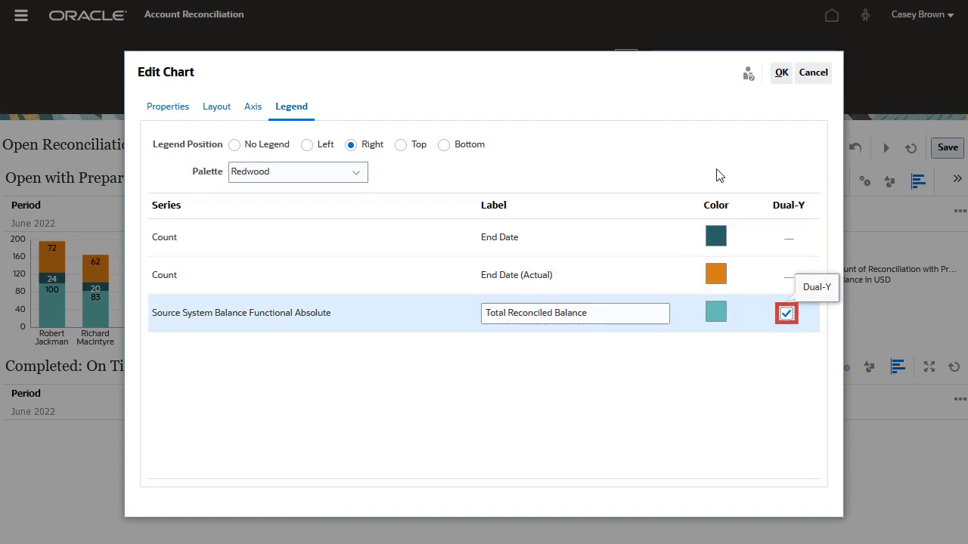
pyautogui.click(779, 73)
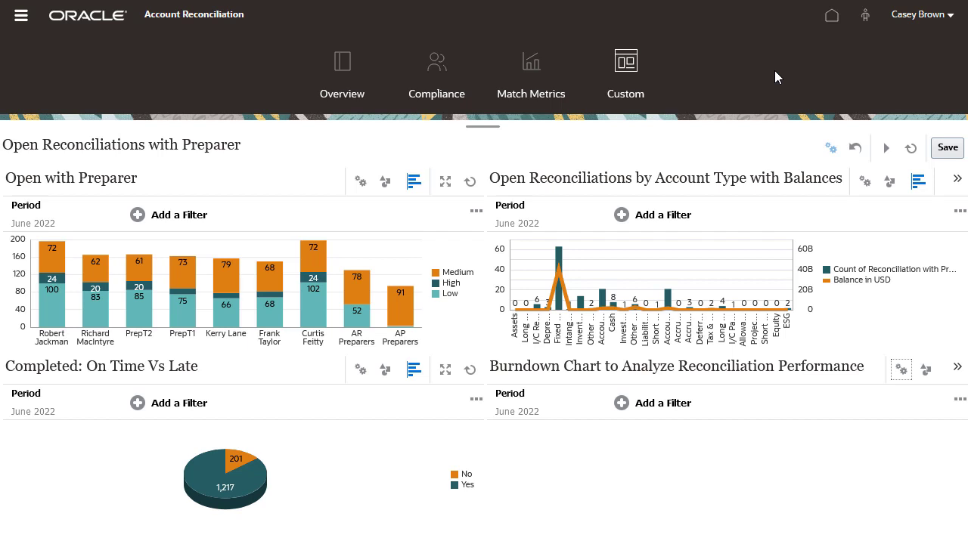
# Maximize the burndown chart to compare planned and actual completion dates with the reconciled balance, and restore the grid view
pyautogui.click(956, 367)
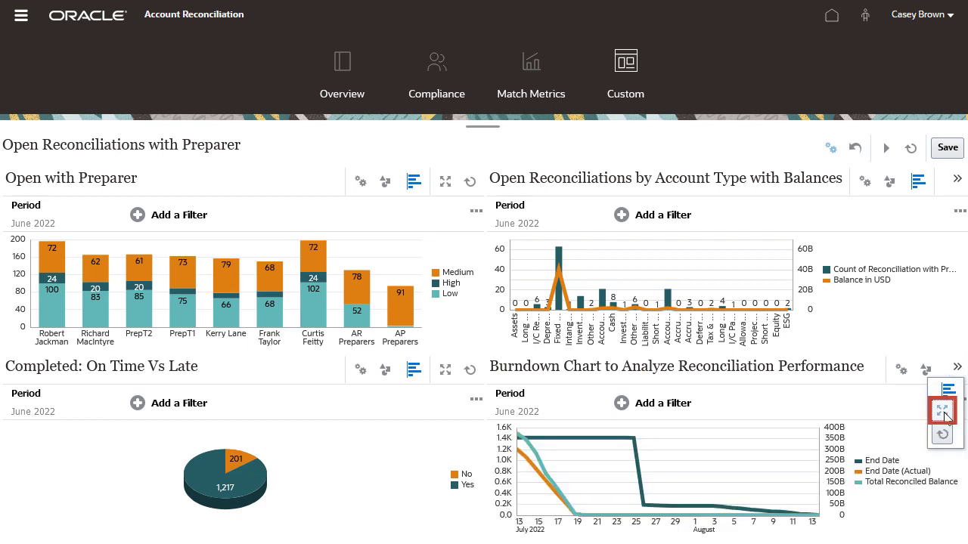
pyautogui.click(942, 411)
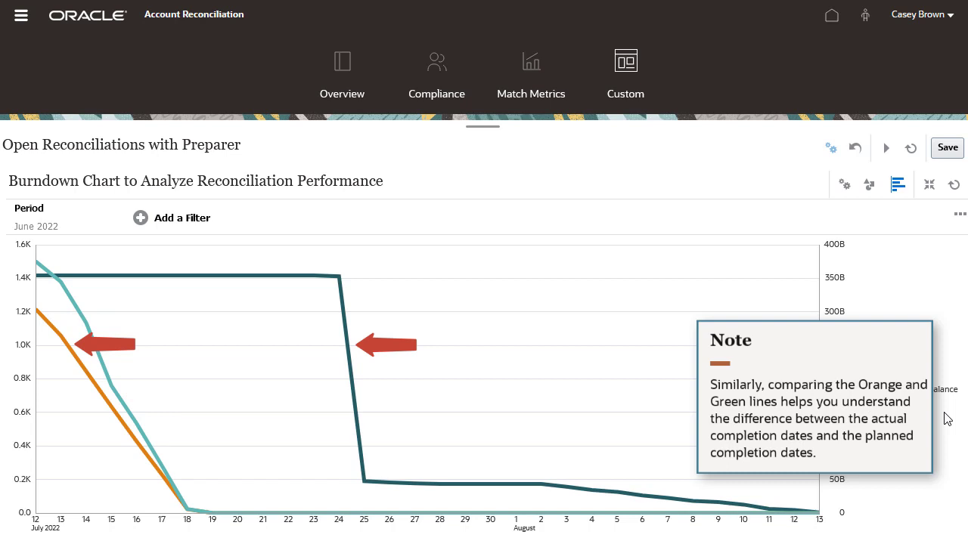
pyautogui.click(928, 187)
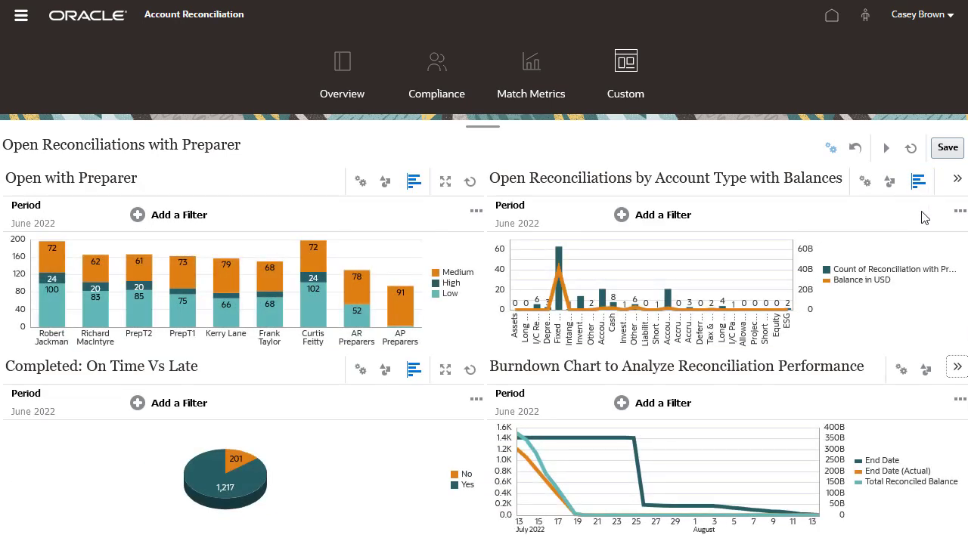
# Save the "Open Reconciliations with Preparer" dashboard and return to the Dashboards list
pyautogui.click(947, 148)
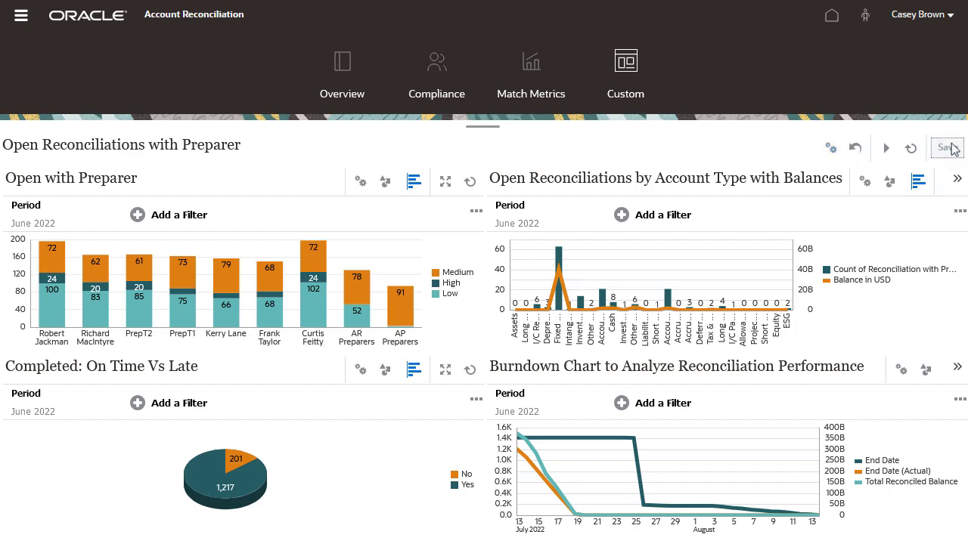
pyautogui.click(831, 23)
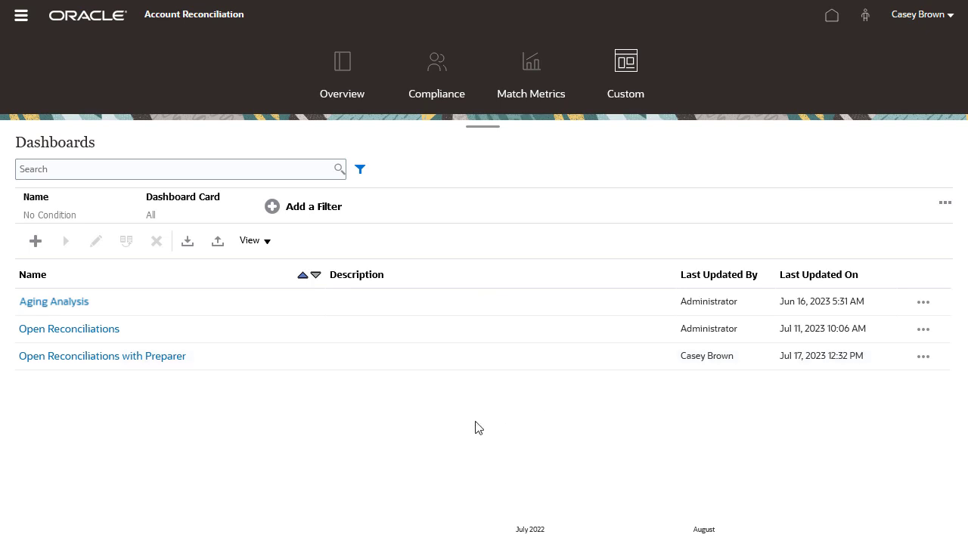